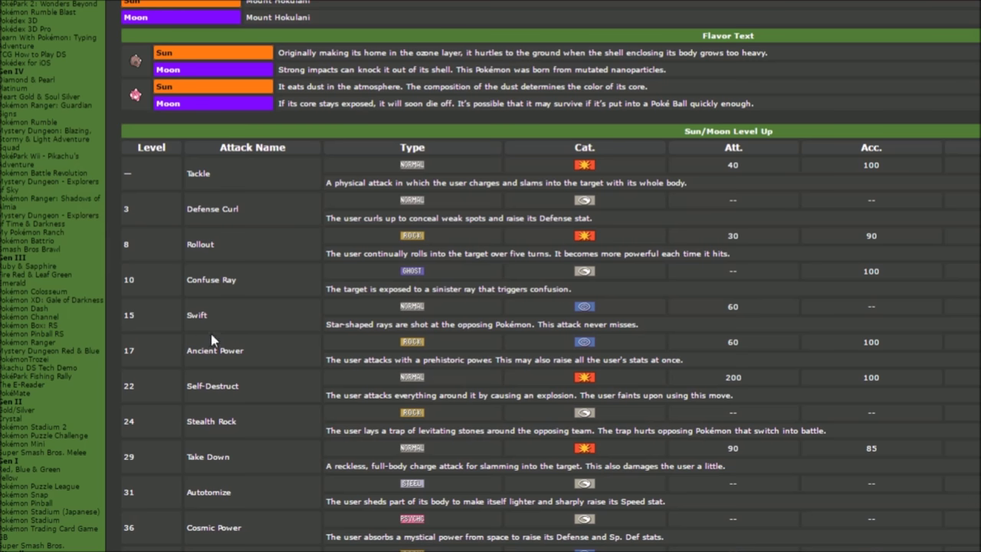
Step: Review Minior's Sun/Moon level-up moves and the first entries of its TM & HM attack list
{"action": "scroll", "coordinate": [227, 310], "scroll_direction": "down", "scroll_amount": 3}
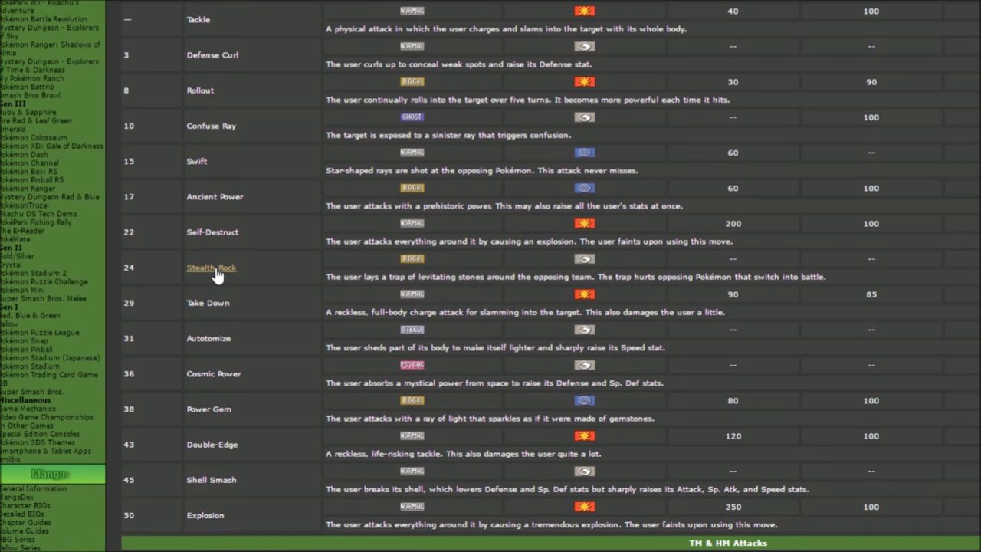
{"action": "scroll", "coordinate": [222, 271], "scroll_direction": "down", "scroll_amount": 1}
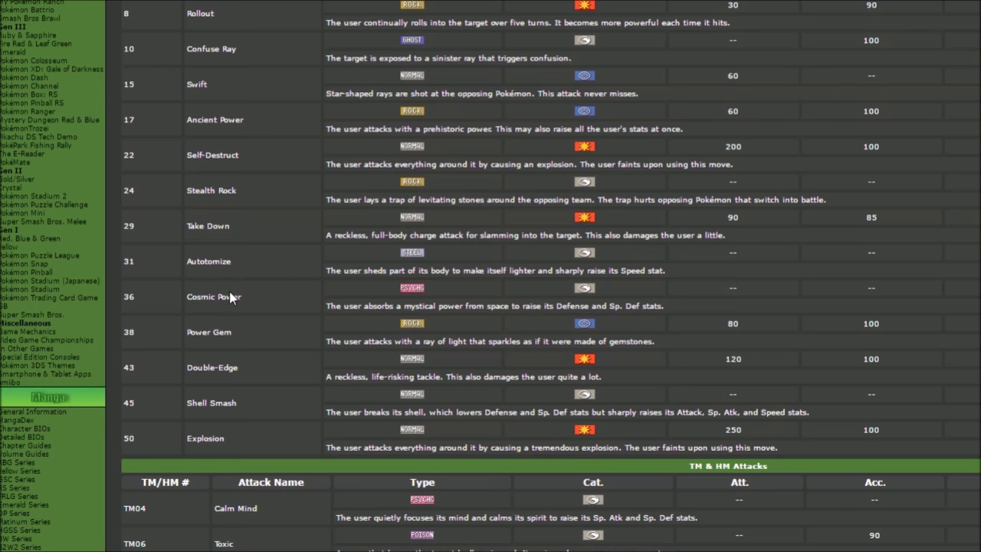
{"action": "scroll", "coordinate": [349, 222], "scroll_direction": "down", "scroll_amount": 1}
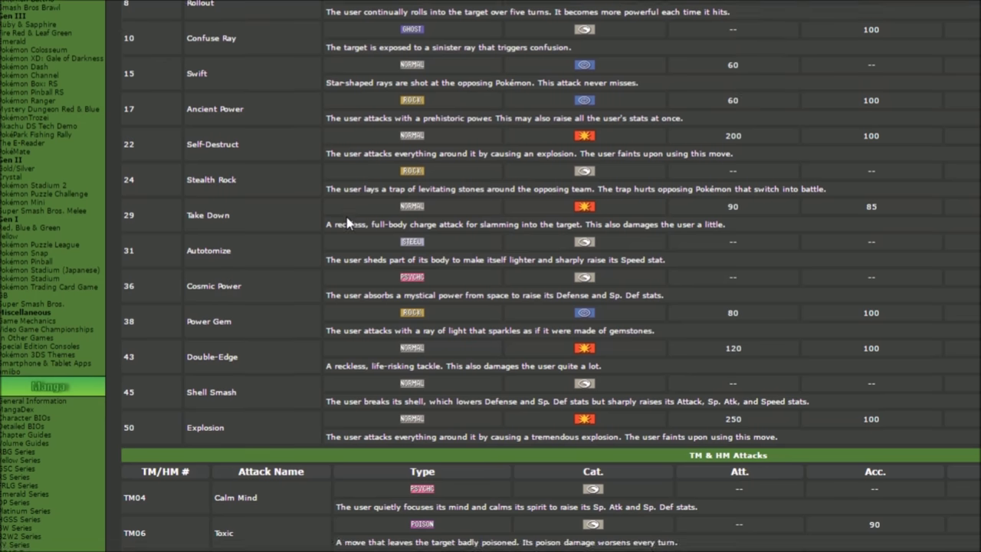
{"action": "scroll", "coordinate": [348, 222], "scroll_direction": "down", "scroll_amount": 2}
{"action": "scroll", "coordinate": [253, 196], "scroll_direction": "down", "scroll_amount": 2}
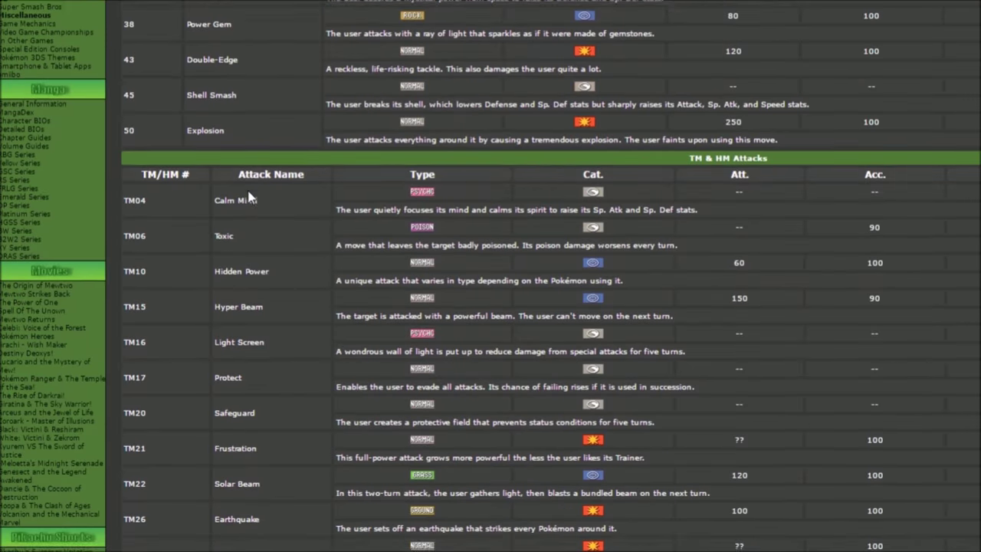
{"action": "scroll", "coordinate": [249, 198], "scroll_direction": "down", "scroll_amount": 3}
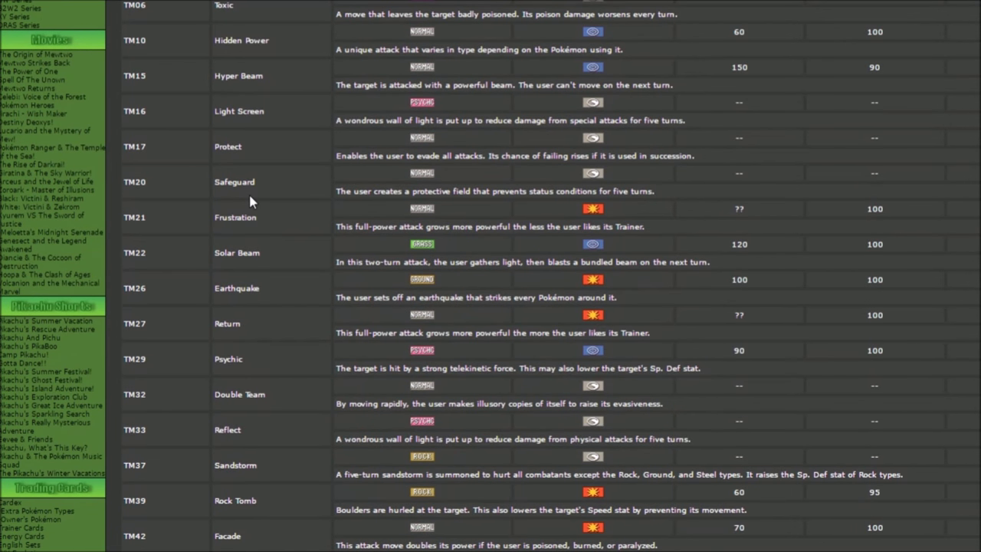
{"action": "scroll", "coordinate": [249, 201], "scroll_direction": "up", "scroll_amount": 4}
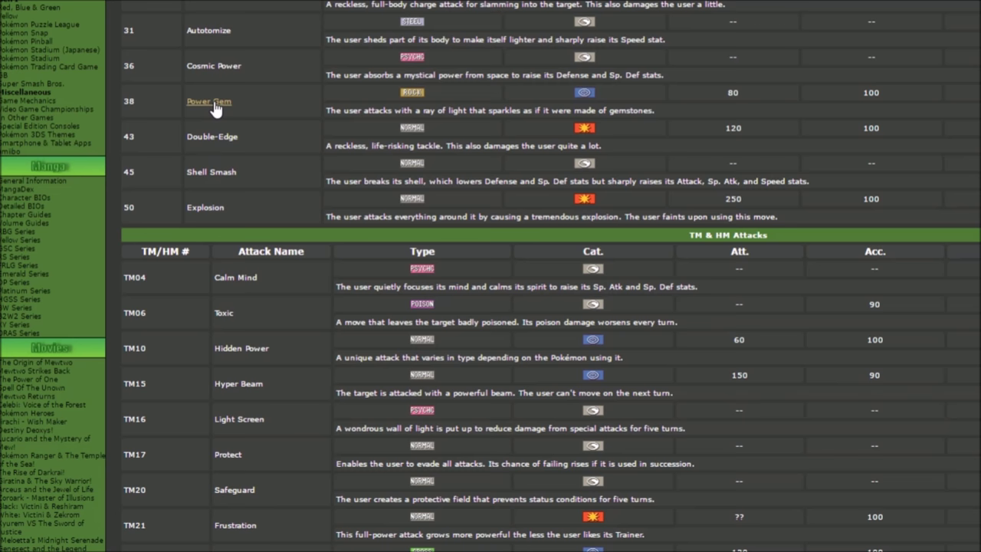
{"action": "scroll", "coordinate": [215, 110], "scroll_direction": "down", "scroll_amount": 4}
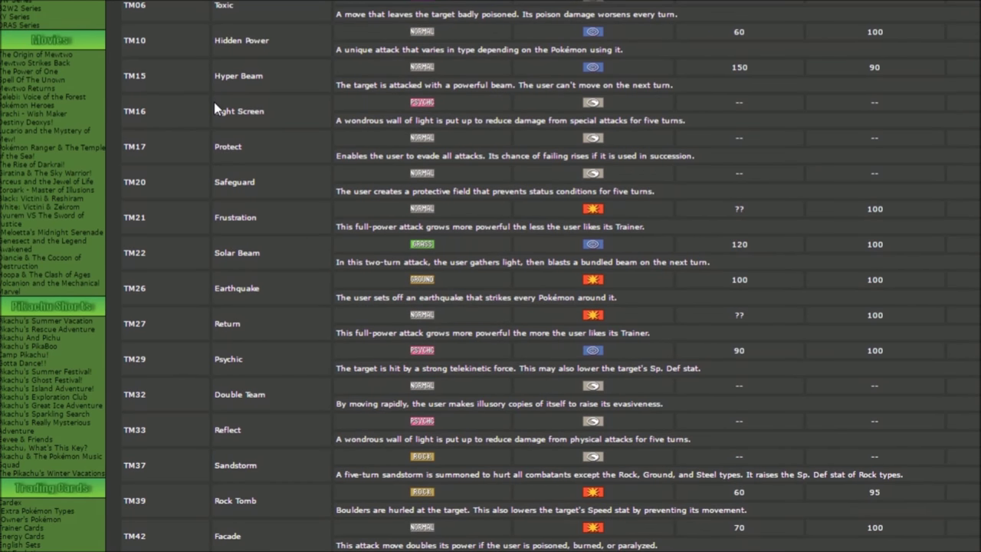
Step: Examine Minior's remaining TM & HM attacks and its usable Z moves, then return to the page's upper sections
{"action": "scroll", "coordinate": [215, 106], "scroll_direction": "down", "scroll_amount": 5}
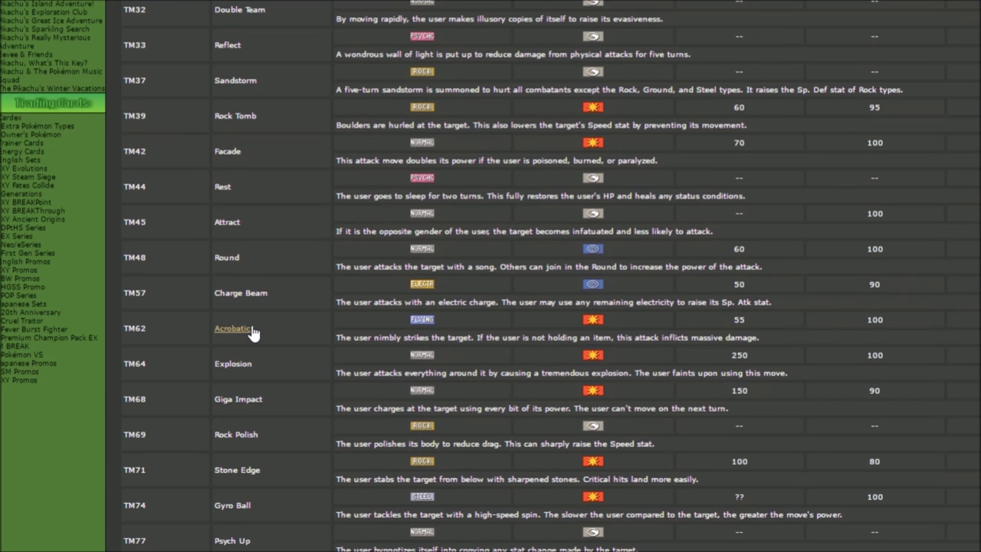
{"action": "scroll", "coordinate": [253, 331], "scroll_direction": "down", "scroll_amount": 2}
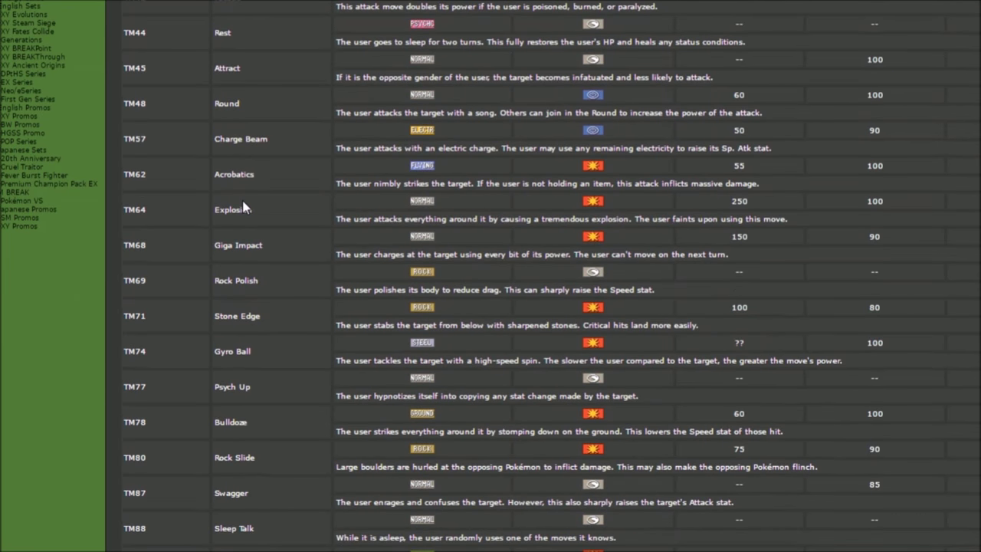
{"action": "scroll", "coordinate": [241, 207], "scroll_direction": "down", "scroll_amount": 4}
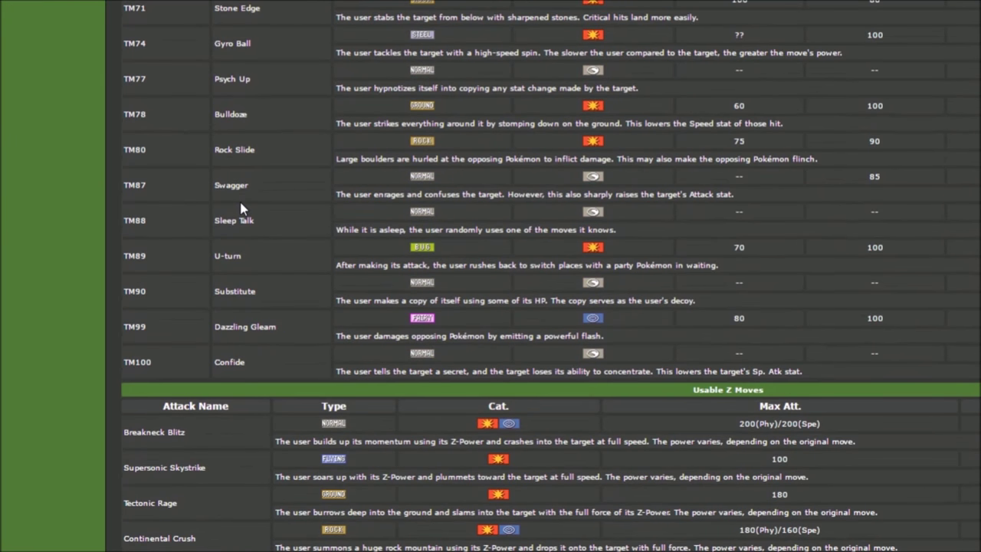
{"action": "scroll", "coordinate": [241, 207], "scroll_direction": "down", "scroll_amount": 3}
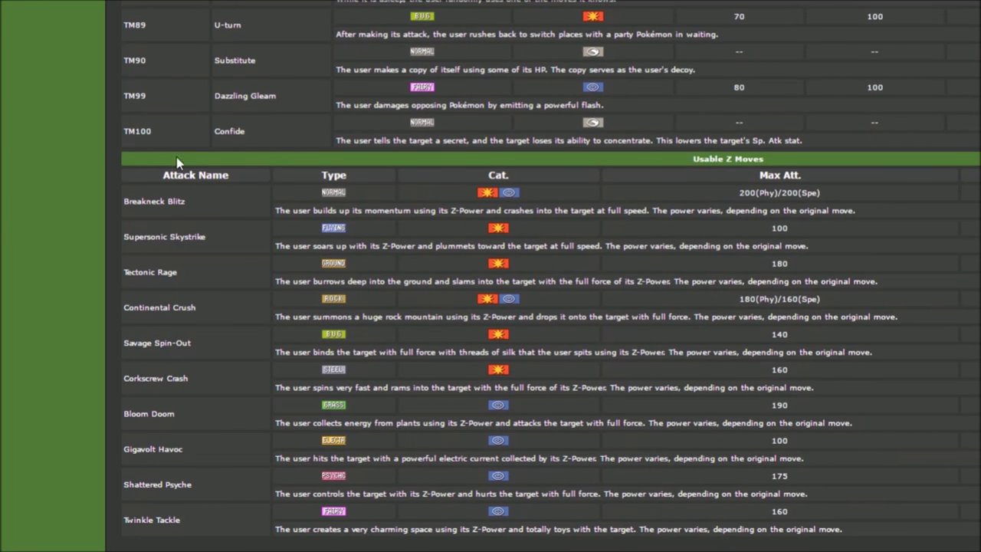
{"action": "scroll", "coordinate": [377, 177], "scroll_direction": "up", "scroll_amount": 6}
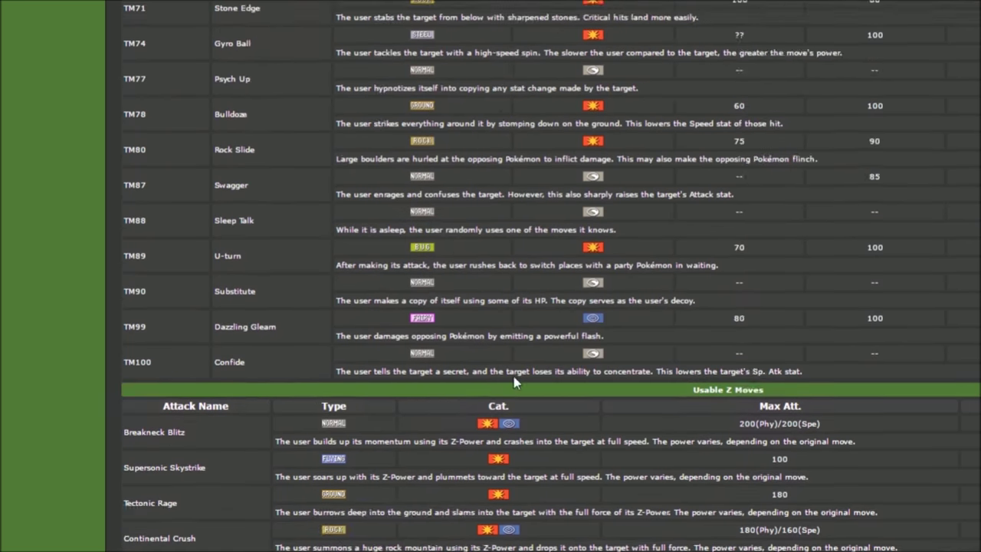
{"action": "scroll", "coordinate": [331, 397], "scroll_direction": "up", "scroll_amount": 14}
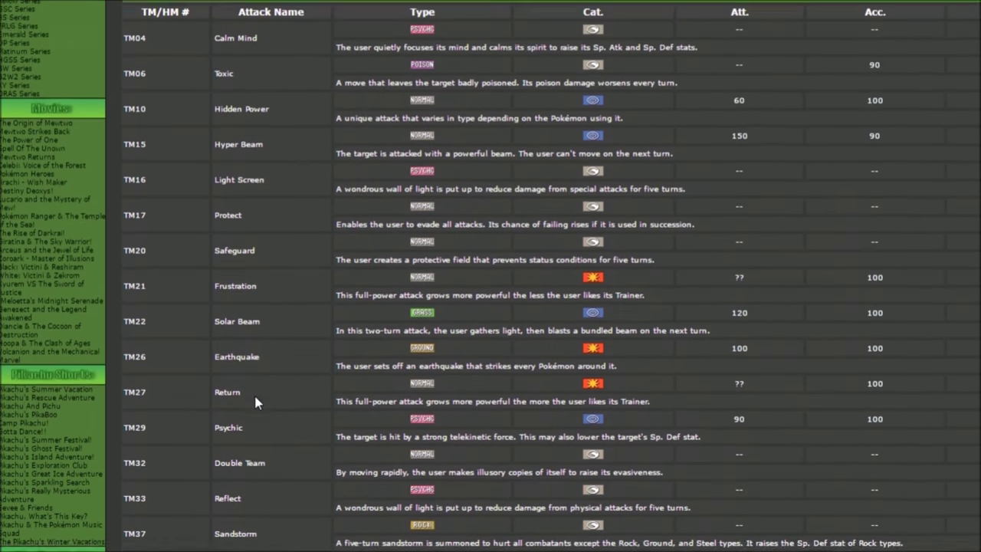
{"action": "scroll", "coordinate": [268, 395], "scroll_direction": "up", "scroll_amount": 10}
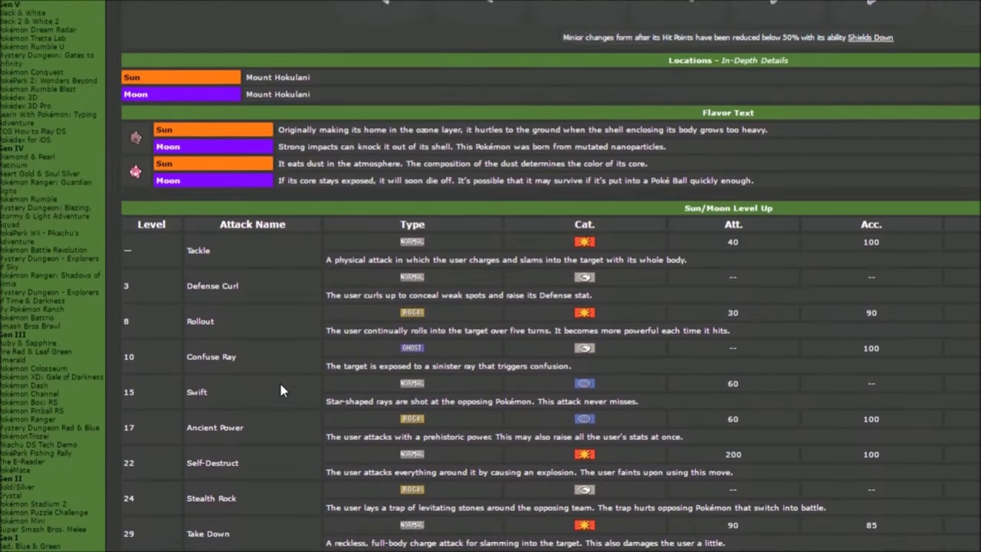
{"action": "scroll", "coordinate": [281, 389], "scroll_direction": "up", "scroll_amount": 7}
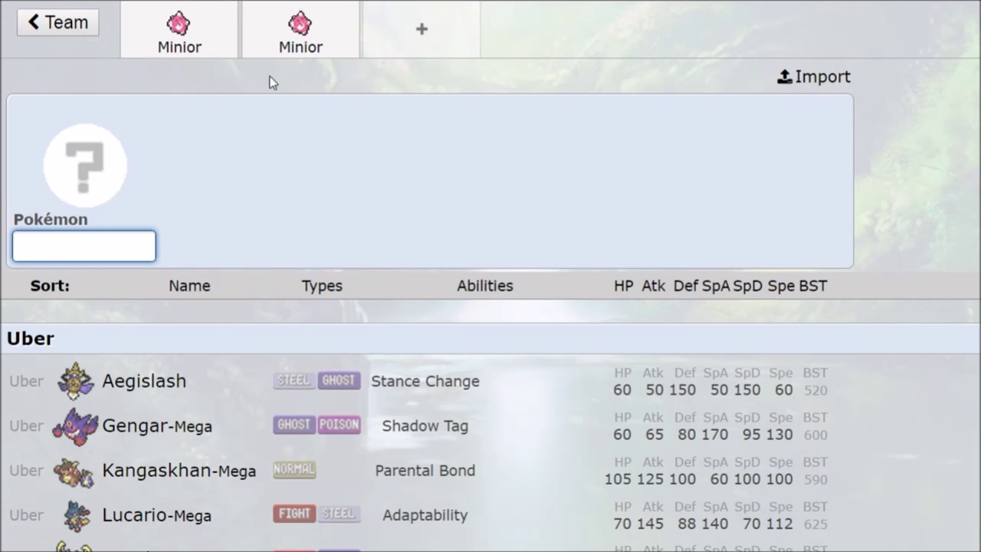
Step: View the first Minior's set, then filter the Pokémon list for a new team slot by the move Shell Smash
{"action": "left_click", "coordinate": [159, 24]}
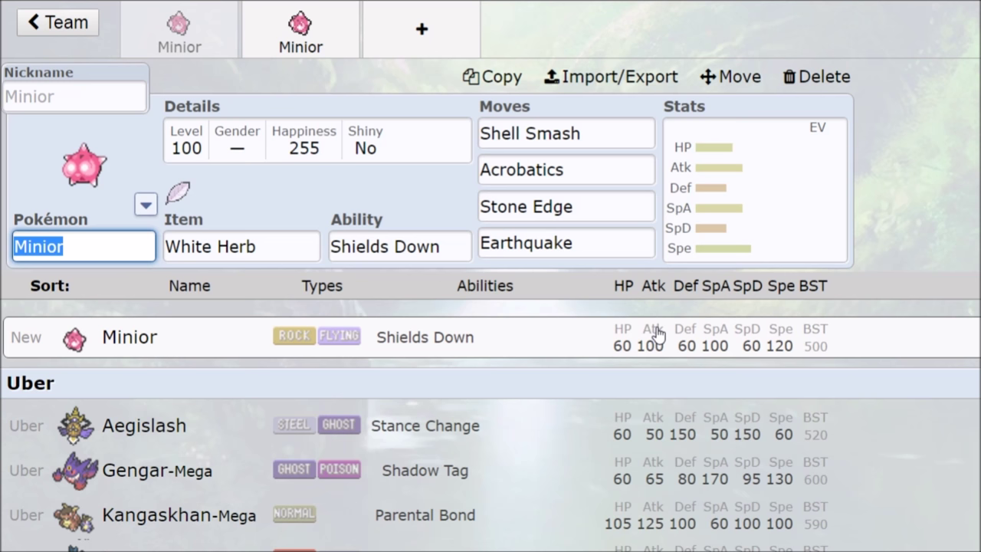
{"action": "left_click", "coordinate": [383, 19]}
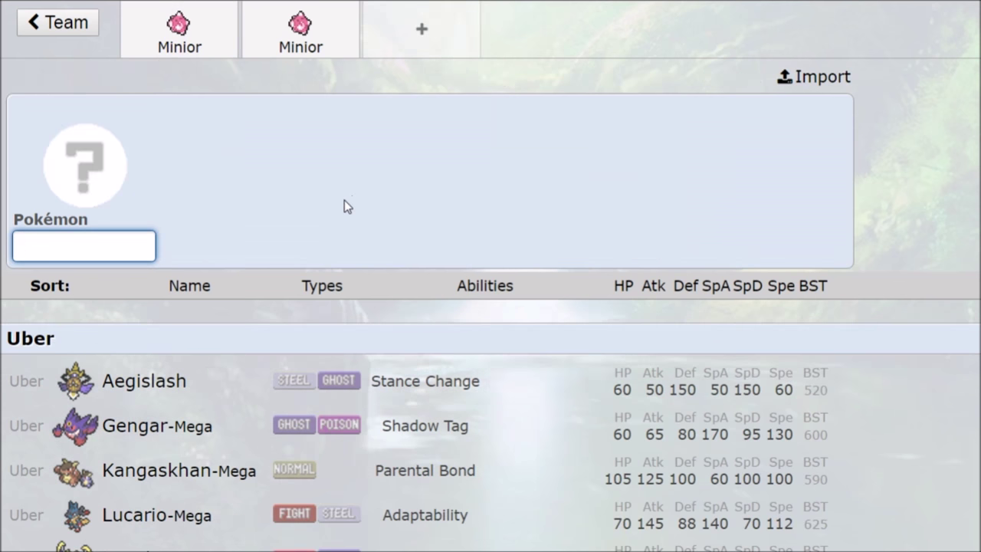
{"action": "type", "text": "shell"}
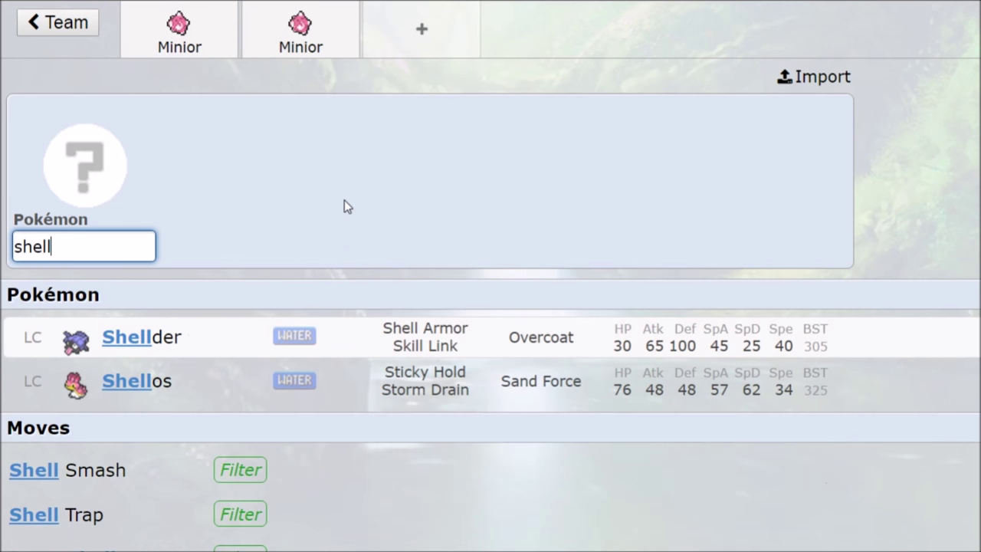
{"action": "left_click", "coordinate": [88, 469]}
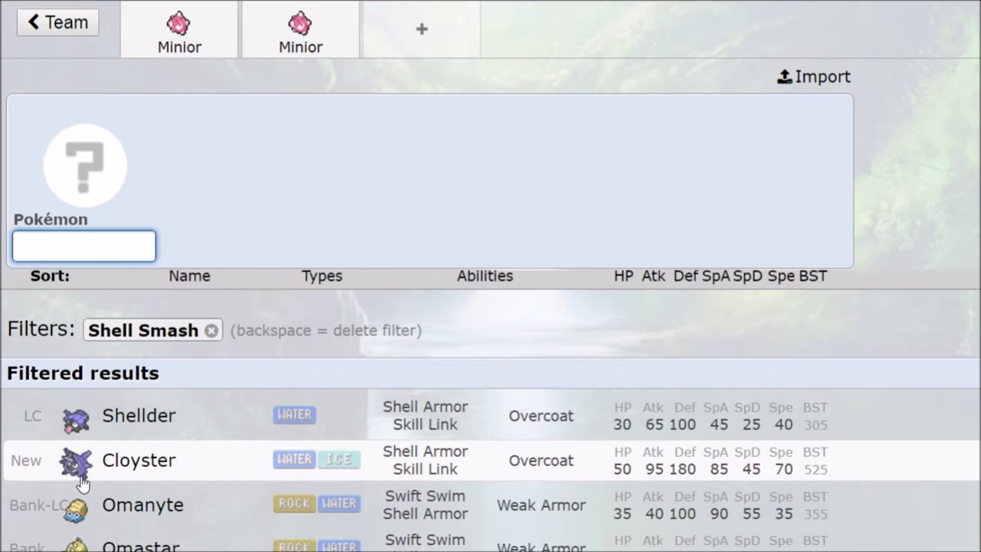
Step: Look through the Shell Smash learners and add Cloyster as the team's third Pokémon
{"action": "scroll", "coordinate": [82, 483], "scroll_direction": "down", "scroll_amount": 2}
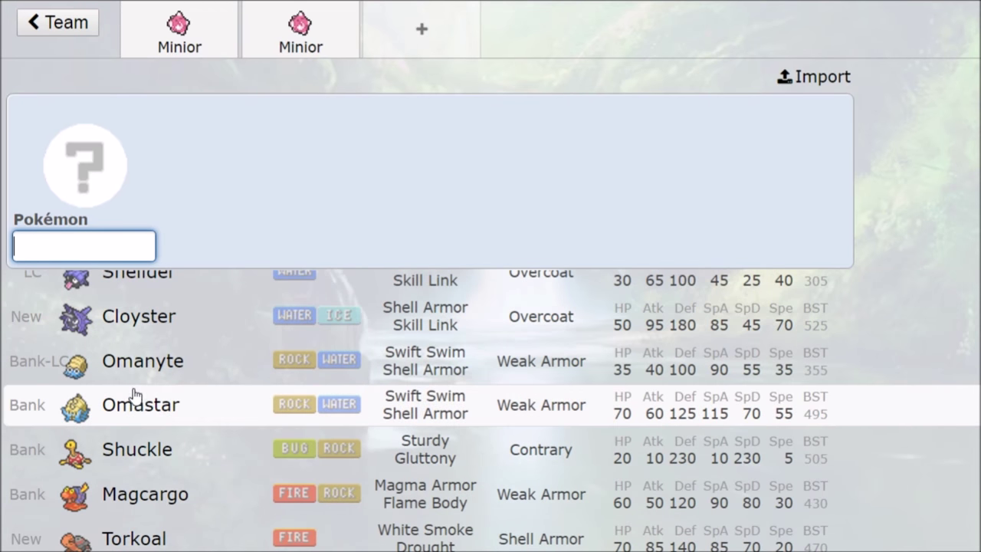
{"action": "scroll", "coordinate": [204, 407], "scroll_direction": "down", "scroll_amount": 3}
{"action": "scroll", "coordinate": [203, 407], "scroll_direction": "down", "scroll_amount": 3}
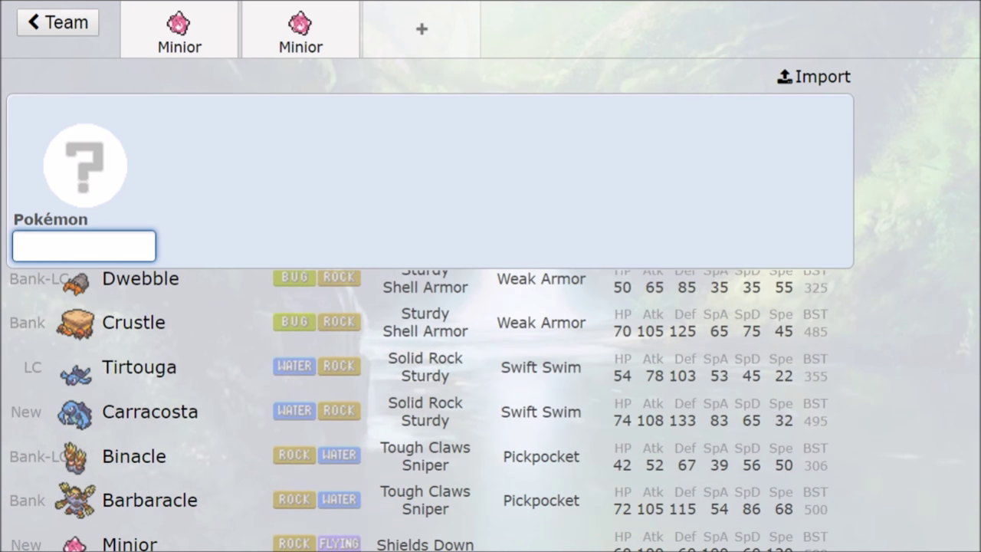
{"action": "scroll", "coordinate": [420, 410], "scroll_direction": "up", "scroll_amount": 7}
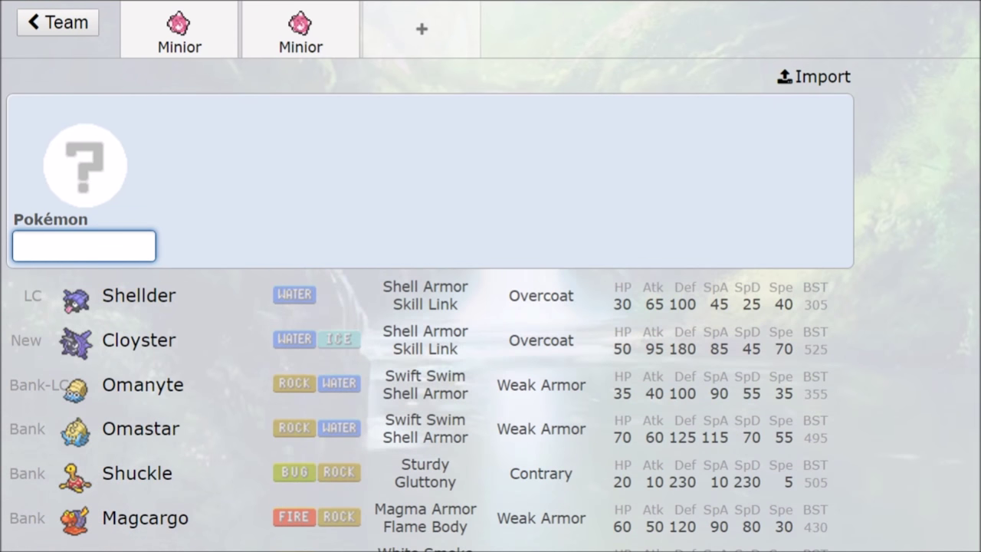
{"action": "scroll", "coordinate": [419, 410], "scroll_direction": "down", "scroll_amount": 2}
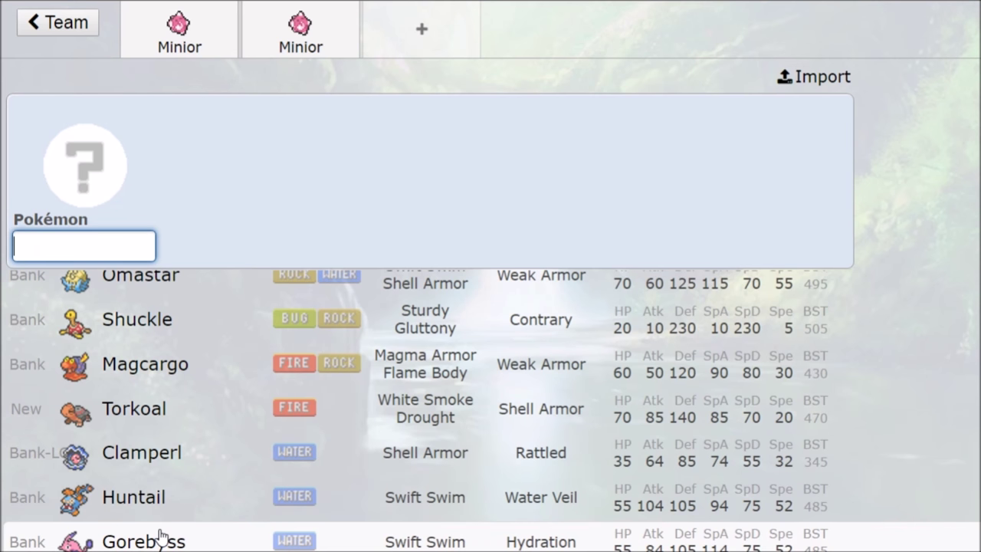
{"action": "scroll", "coordinate": [161, 534], "scroll_direction": "up", "scroll_amount": 4}
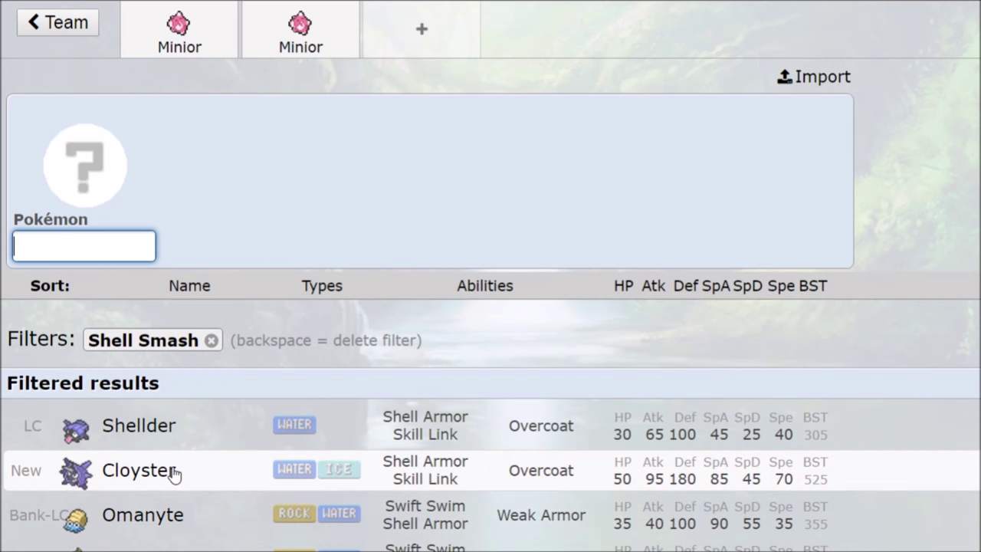
{"action": "left_click", "coordinate": [174, 473]}
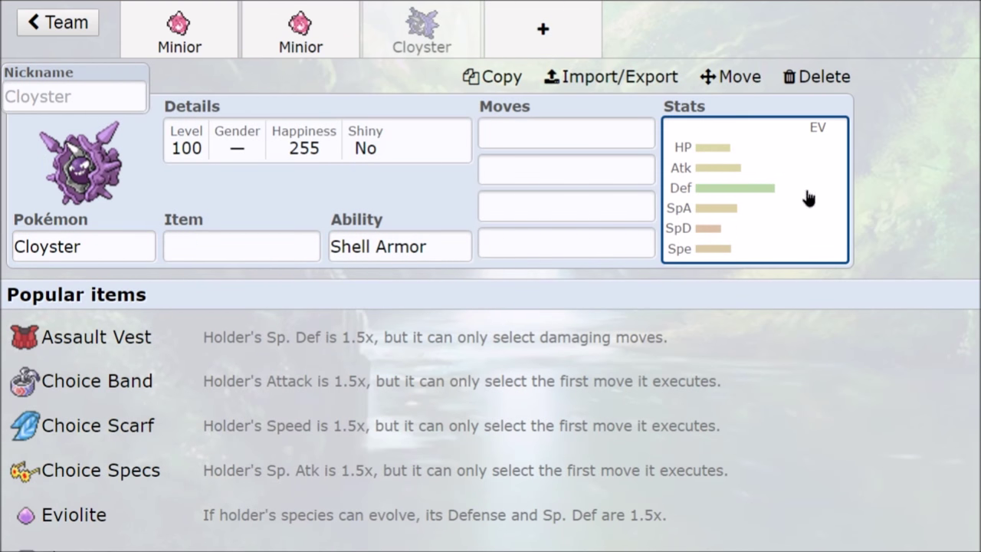
Step: Compare Cloyster's base stats with those of the first Minior
{"action": "left_click", "coordinate": [760, 198]}
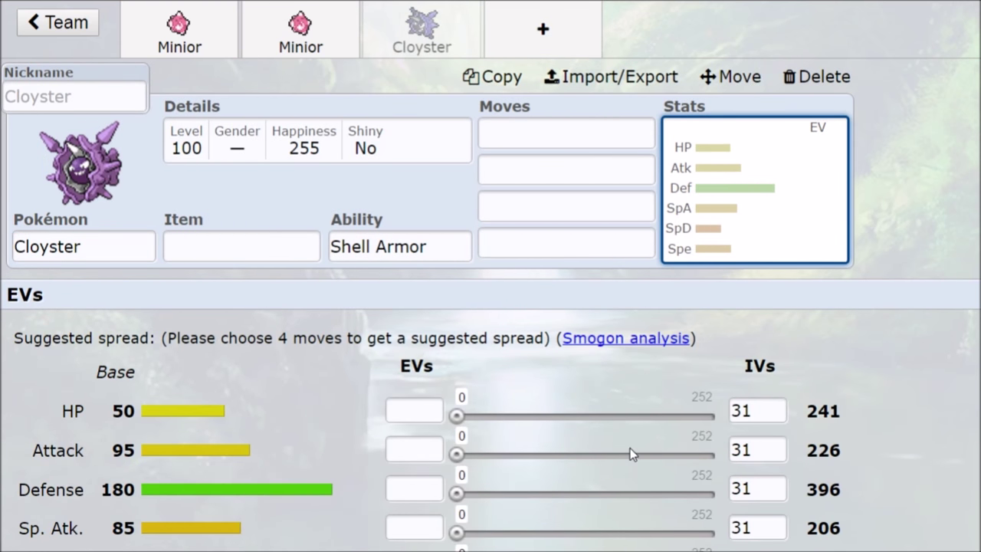
{"action": "left_click", "coordinate": [203, 36]}
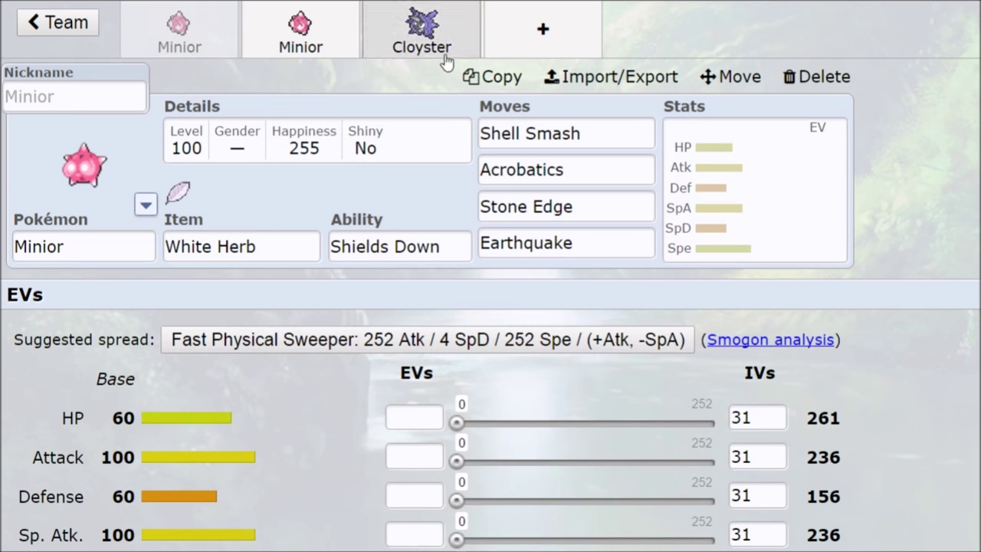
{"action": "left_click", "coordinate": [429, 26]}
{"action": "scroll", "coordinate": [152, 539], "scroll_direction": "down", "scroll_amount": 2}
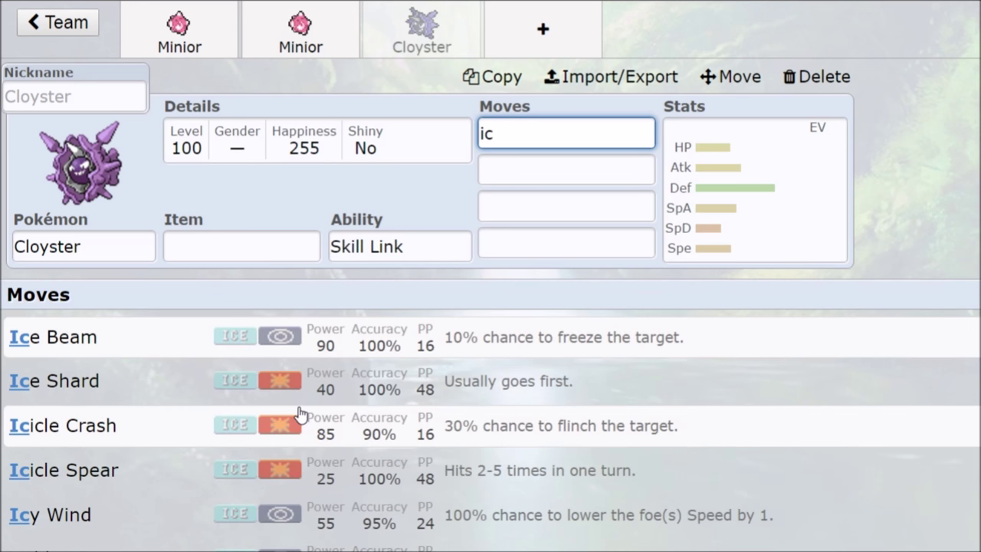
Step: Check Acrobatics and Earthquake on the first Minior, and replace its Stone Edge with Rock Slide
{"action": "left_click", "coordinate": [166, 58]}
{"action": "left_click", "coordinate": [638, 173]}
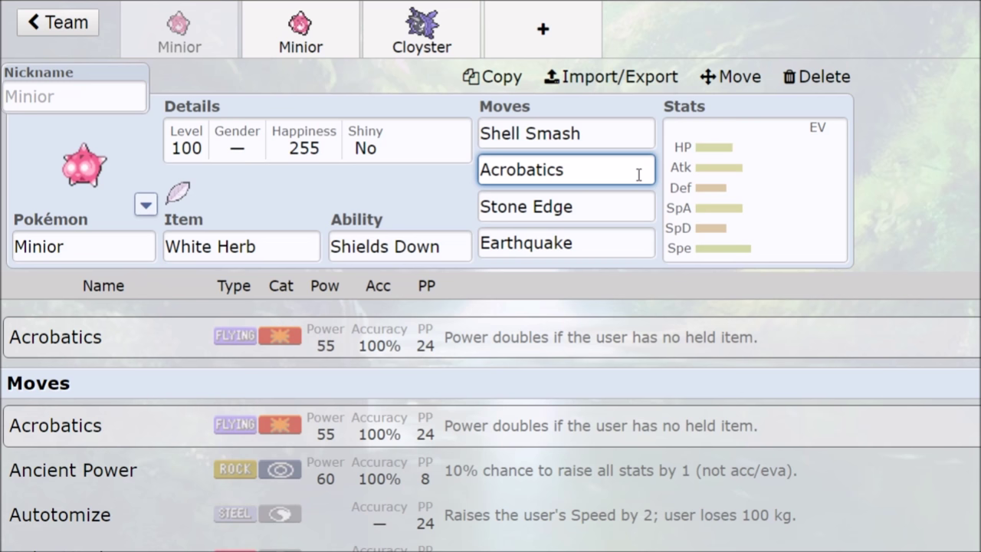
{"action": "left_click", "coordinate": [572, 246]}
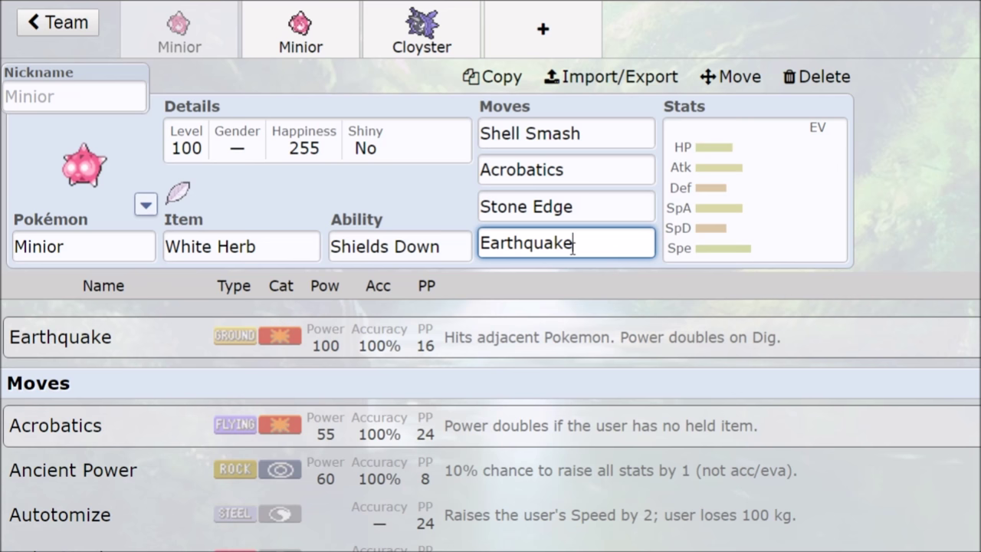
{"action": "left_click", "coordinate": [585, 215]}
{"action": "type", "text": "ro"}
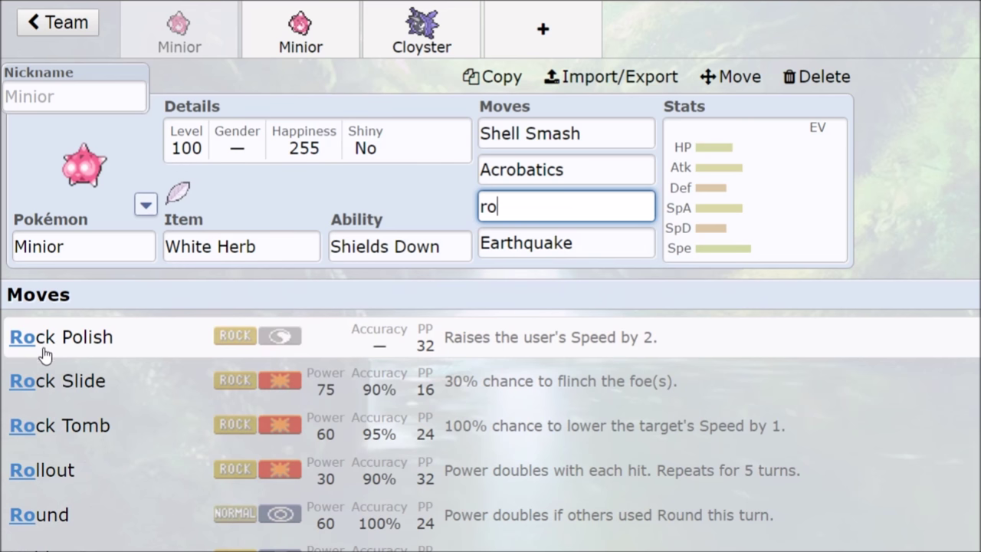
{"action": "left_click", "coordinate": [46, 384]}
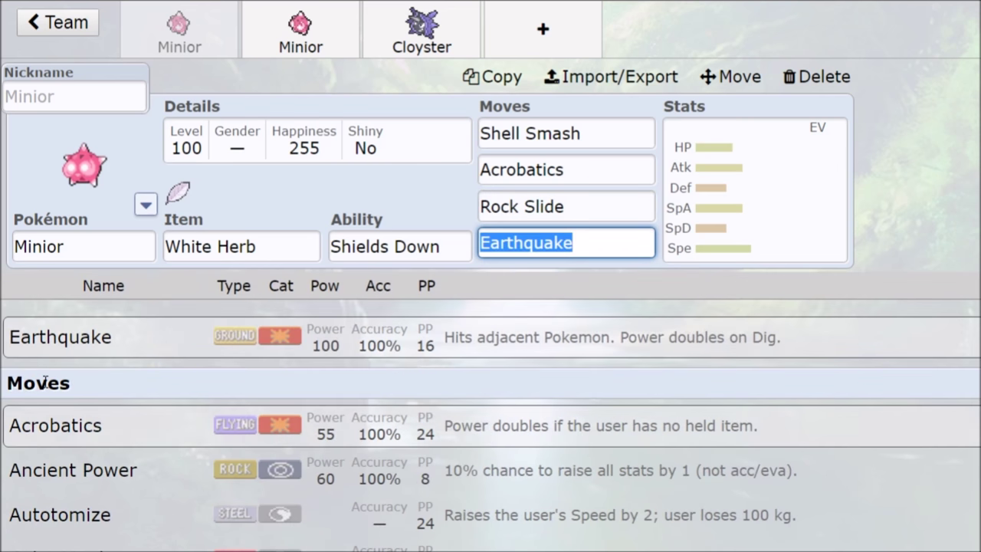
Step: Set the first Minior's item to Focus Sash, then check the second Minior's set and return to the first
{"action": "left_click", "coordinate": [307, 250]}
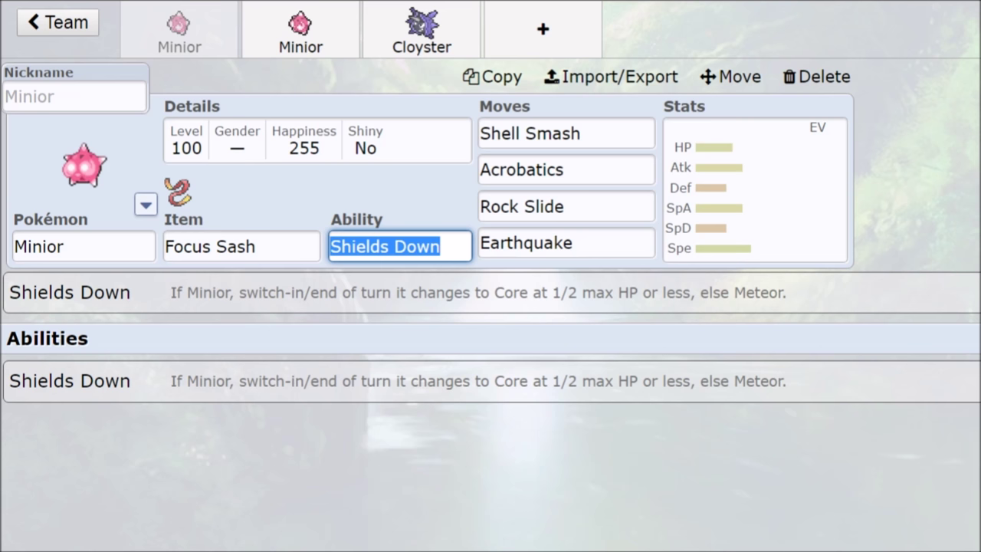
{"action": "left_click", "coordinate": [288, 38]}
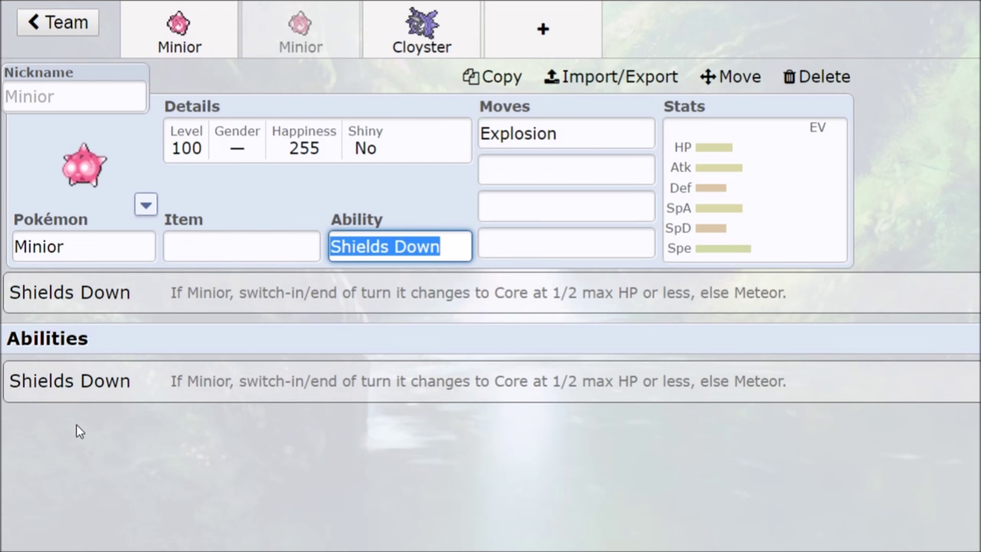
{"action": "left_click", "coordinate": [150, 29]}
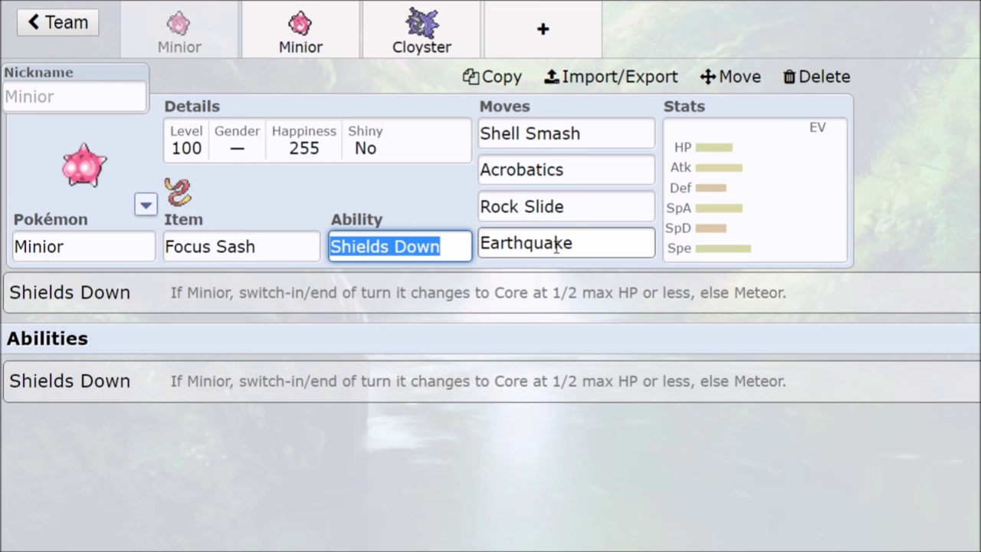
Step: Replace Rock Slide with Explosion in the first Minior's moveset
{"action": "left_click", "coordinate": [536, 208]}
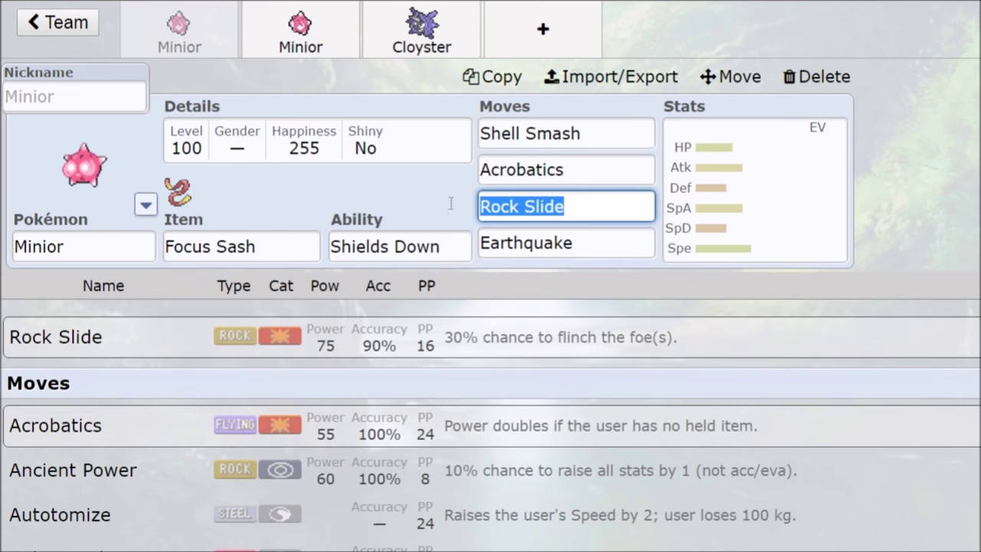
{"action": "type", "text": "ex"}
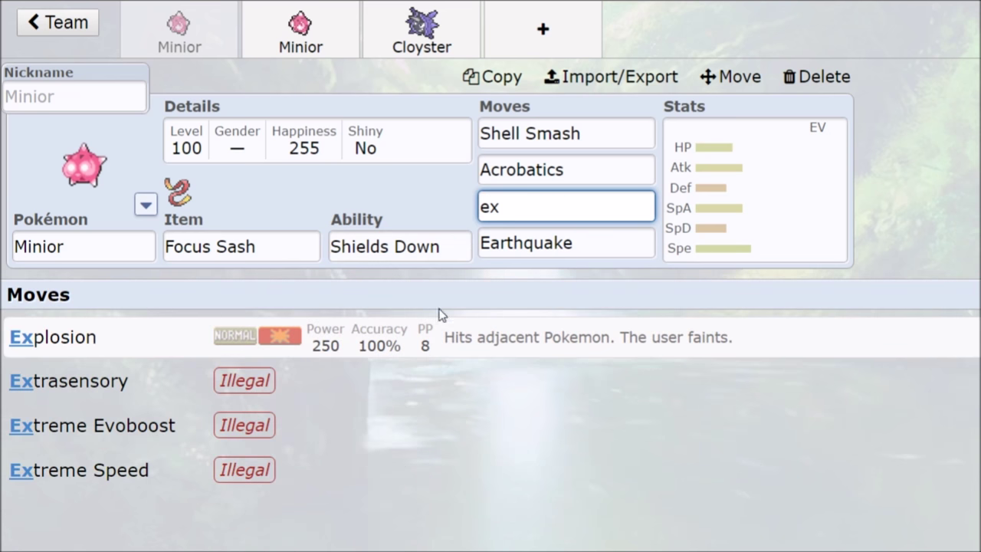
{"action": "key", "text": "Return"}
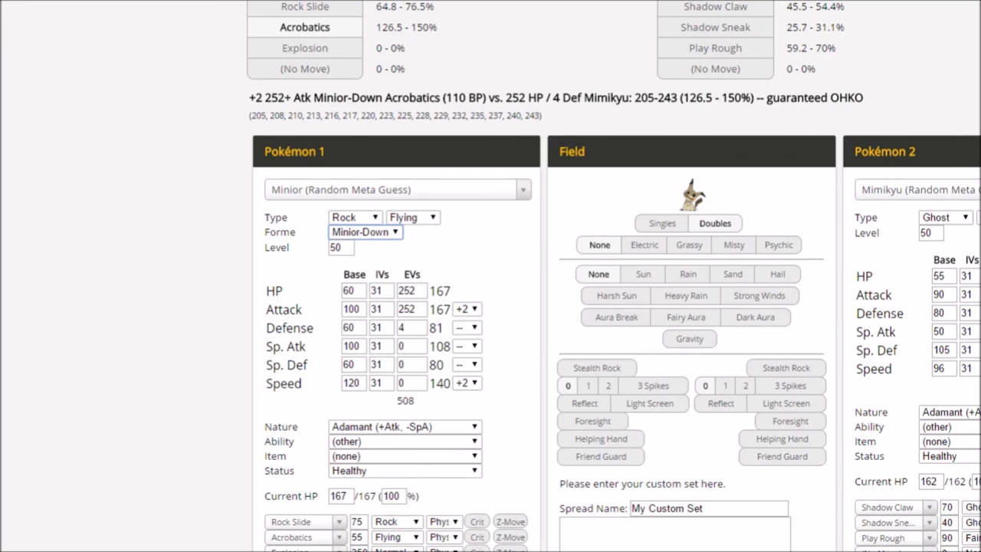
Step: Switch to the damage calculator, try level 100 for Minior-Down, and restore its level to 50
{"action": "left_click", "coordinate": [387, 491]}
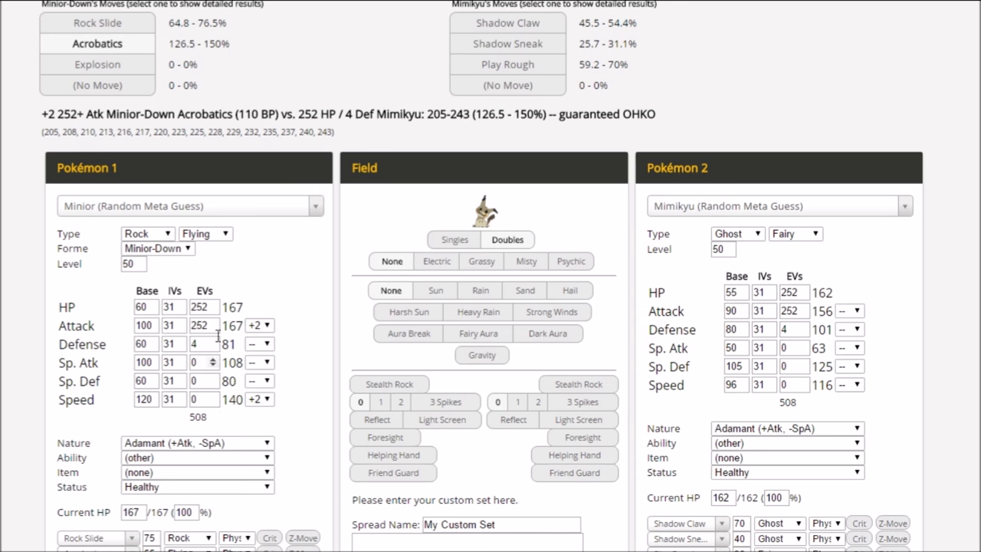
{"action": "left_click_drag", "start_coordinate": [140, 264], "coordinate": [115, 264]}
{"action": "type", "text": "100"}
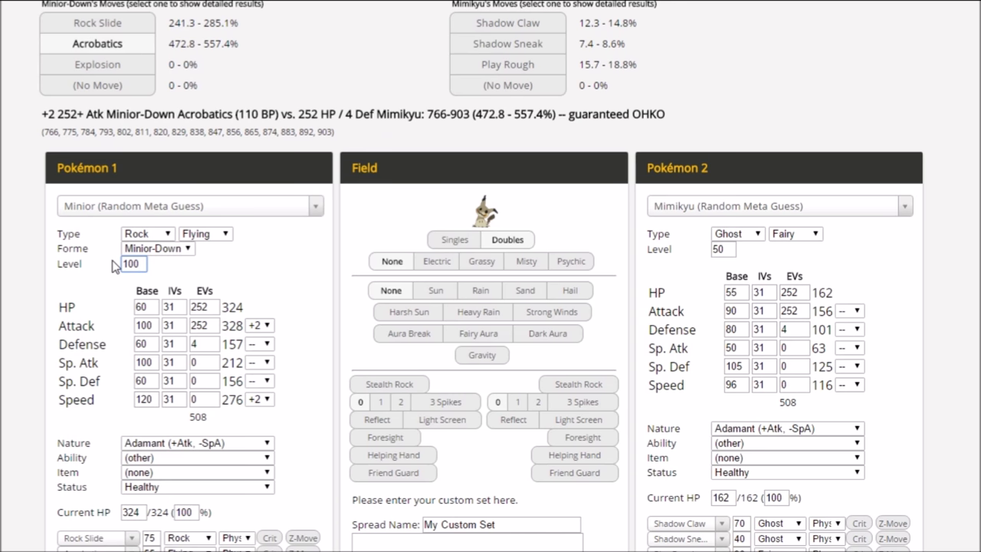
{"action": "key", "text": "BackSpace"}
{"action": "key", "text": "Left"}
{"action": "key", "text": "BackSpace"}
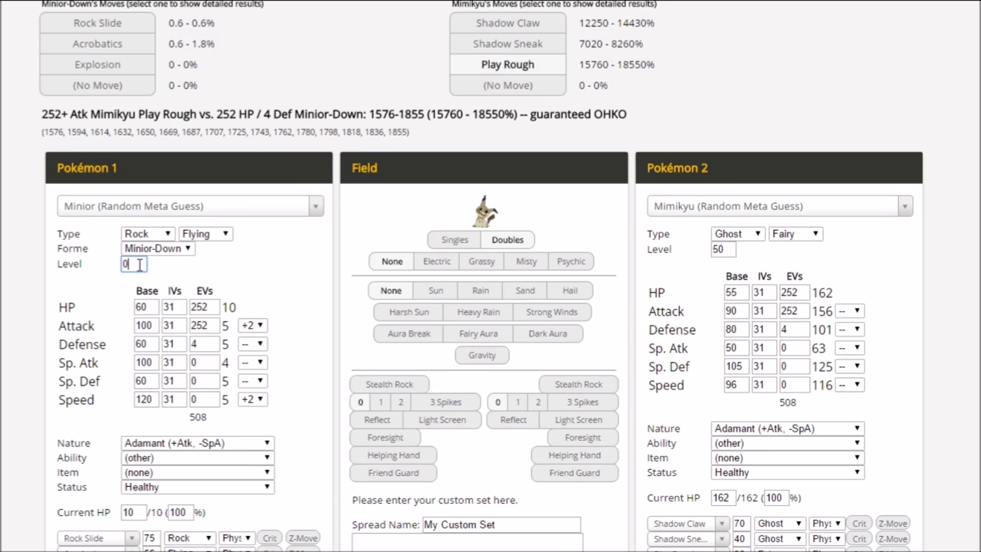
{"action": "key", "text": "shift+End"}
{"action": "type", "text": "50"}
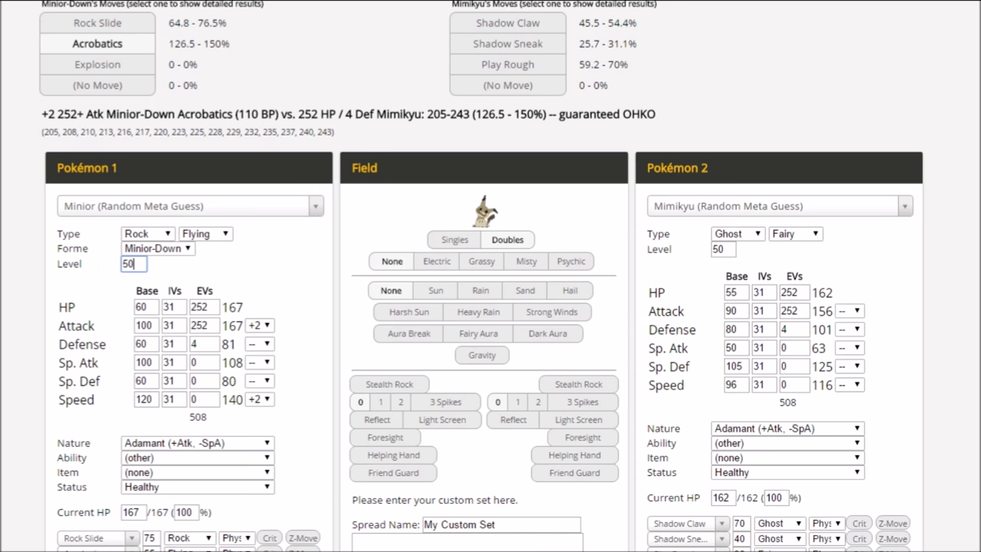
Step: Set Minior-Down's base Attack to 60 in the damage calculation
{"action": "double_click", "coordinate": [144, 325]}
{"action": "type", "text": "60"}
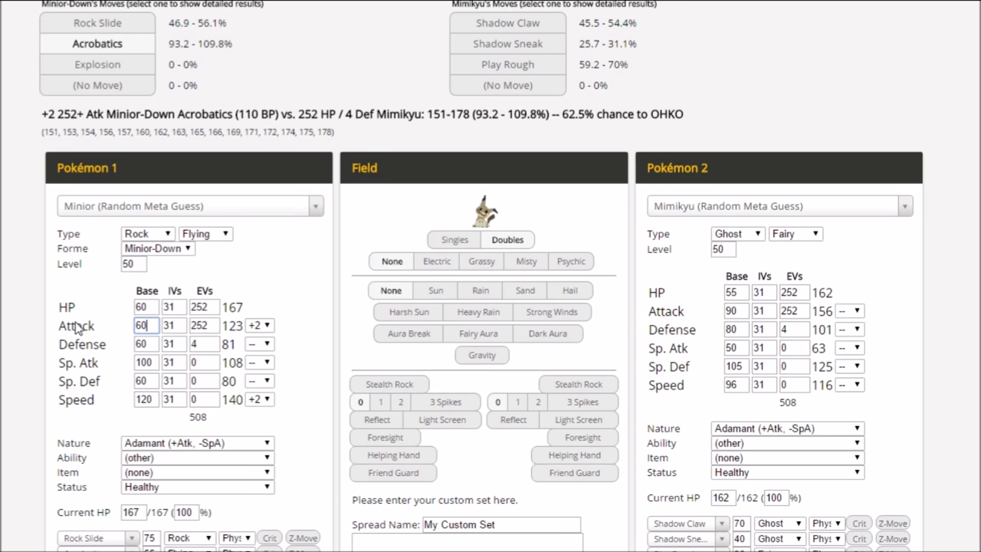
{"action": "left_click", "coordinate": [80, 324]}
Step: Load Weavile's Common Showdown set as the opposing Pokémon
{"action": "left_click", "coordinate": [680, 205]}
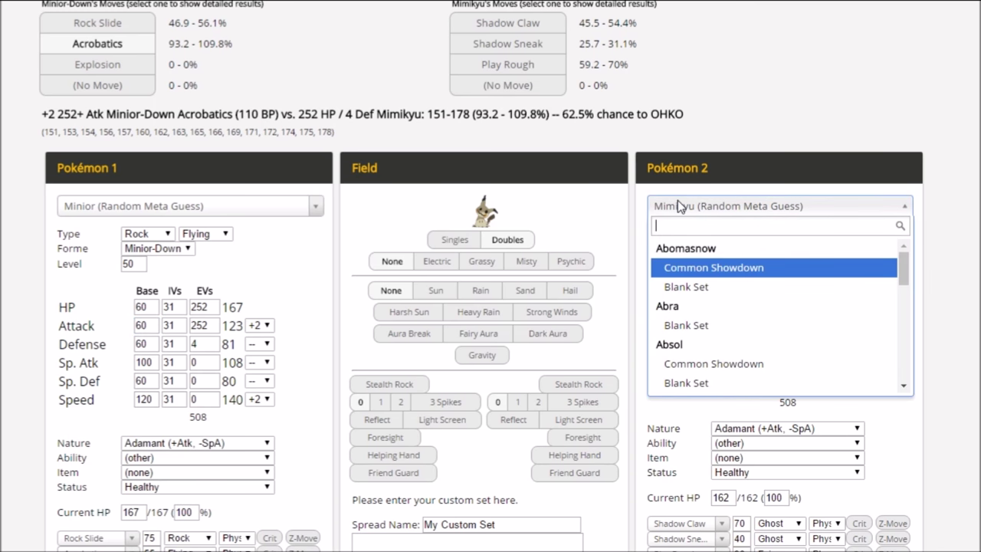
{"action": "type", "text": "weav"}
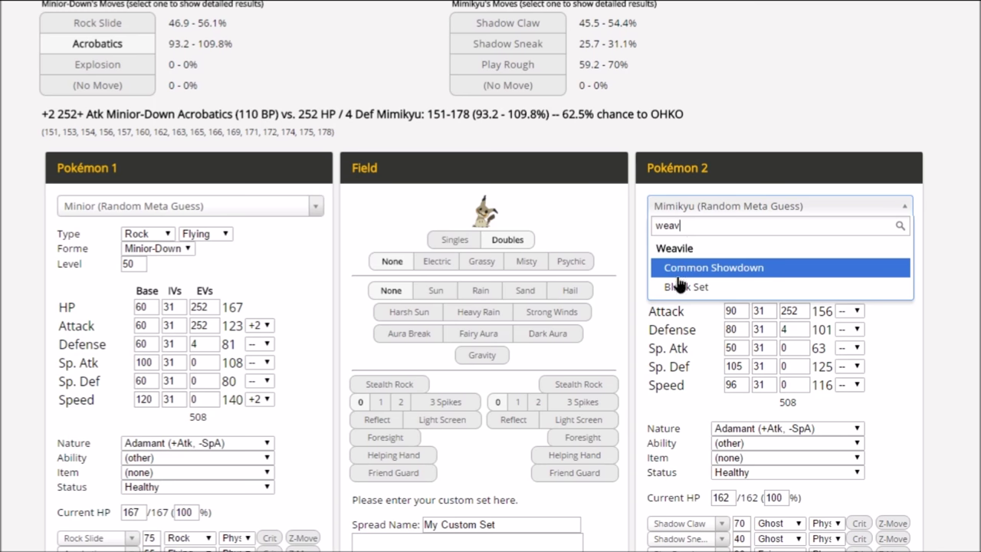
{"action": "left_click", "coordinate": [678, 276]}
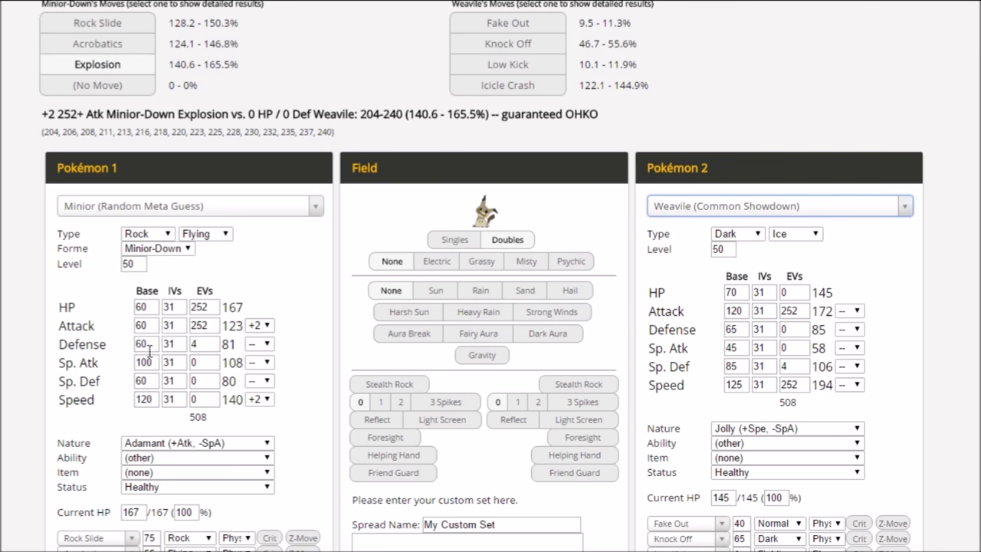
Step: Set Minior-Down's base Defense to 100 and its base Attack to 100
{"action": "left_click_drag", "start_coordinate": [152, 344], "coordinate": [114, 346]}
{"action": "type", "text": "100"}
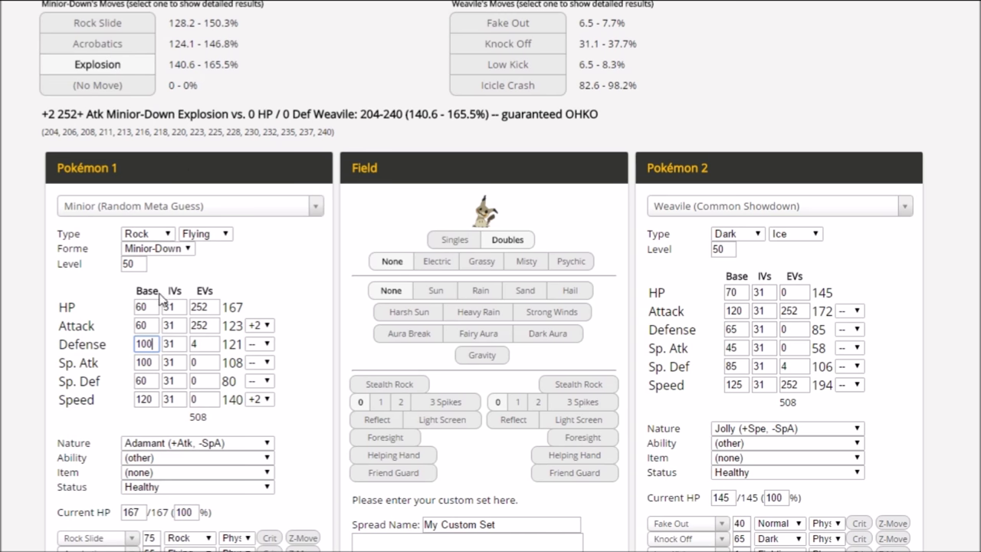
{"action": "double_click", "coordinate": [138, 326]}
{"action": "type", "text": "100"}
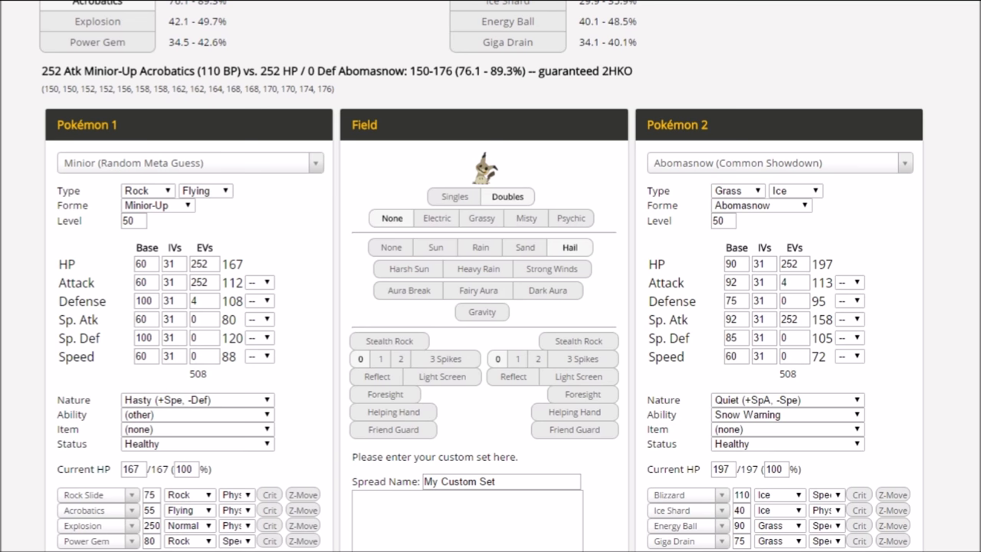
Step: Load Tapu Koko's Special Sweeper set as Minior-Up's opponent
{"action": "left_click", "coordinate": [739, 162]}
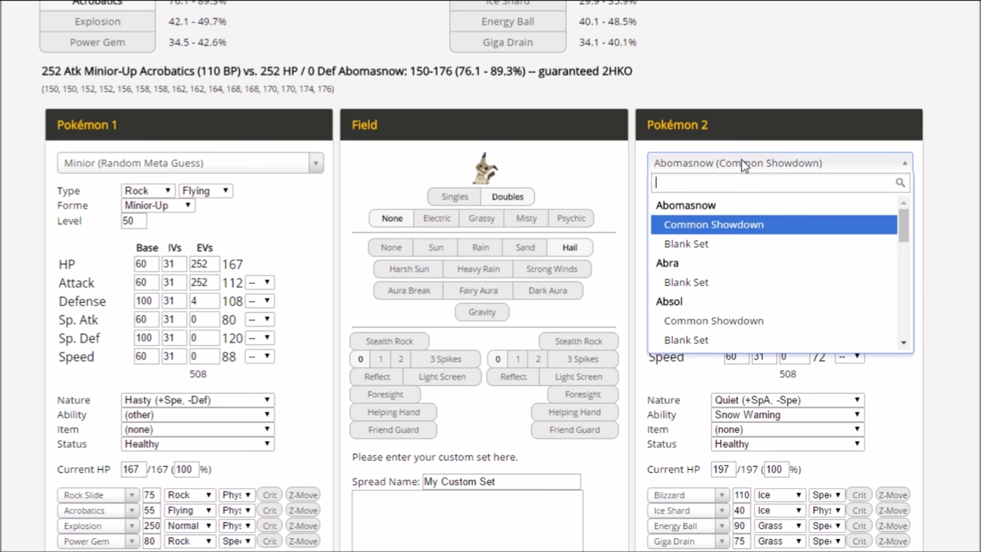
{"action": "type", "text": "tapu"}
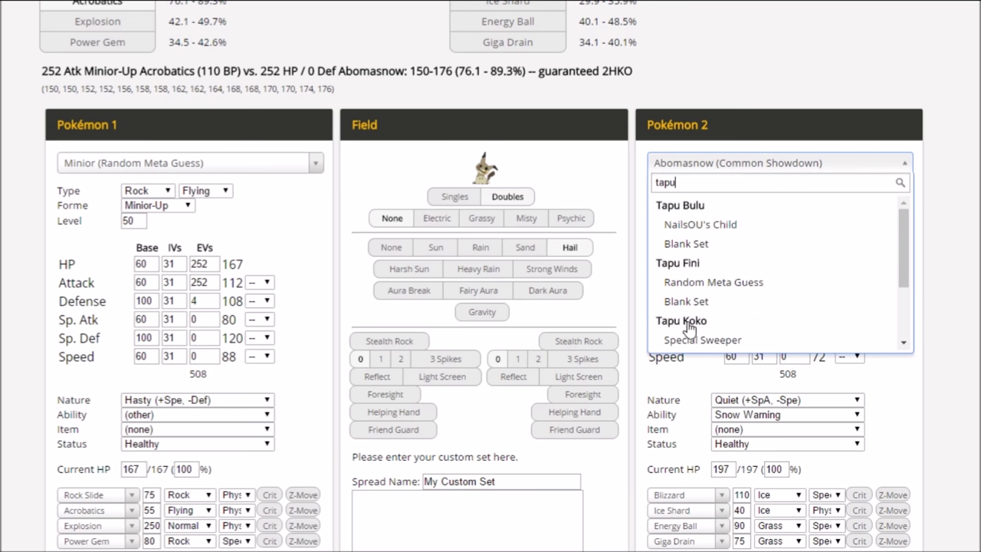
{"action": "scroll", "coordinate": [664, 324], "scroll_direction": "down", "scroll_amount": 2}
{"action": "left_click", "coordinate": [704, 263]}
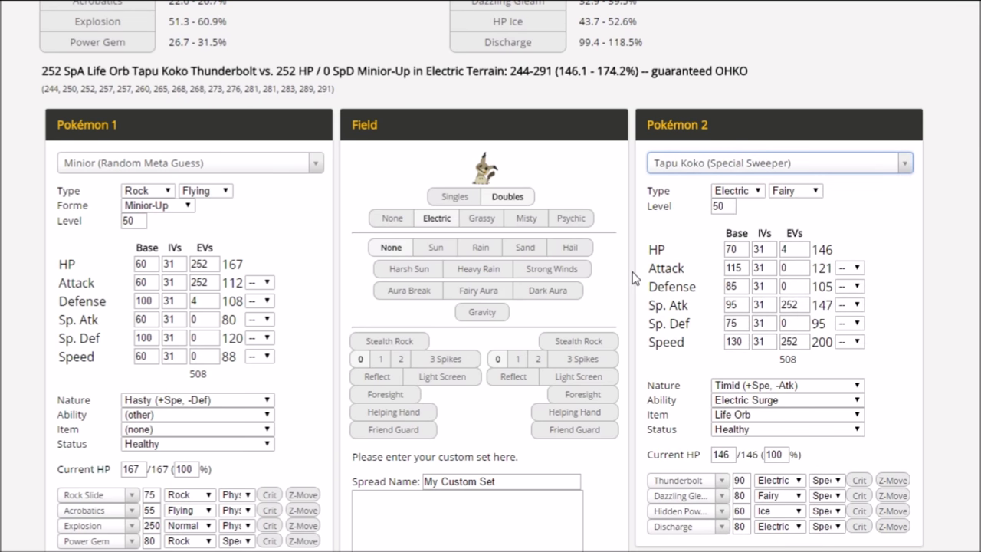
Step: Replace the opponent with Garchomp's Common Showdown set
{"action": "left_click", "coordinate": [675, 164]}
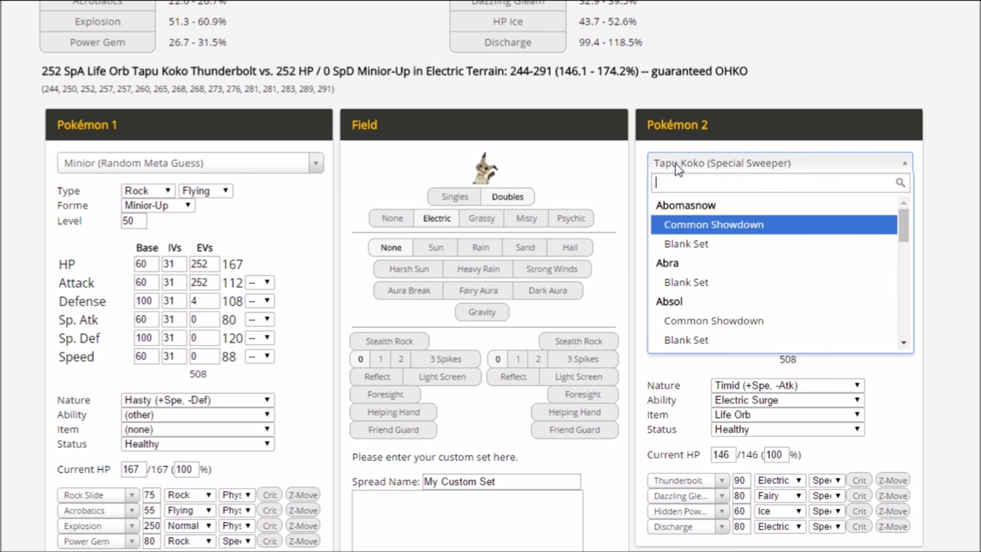
{"action": "type", "text": "garch"}
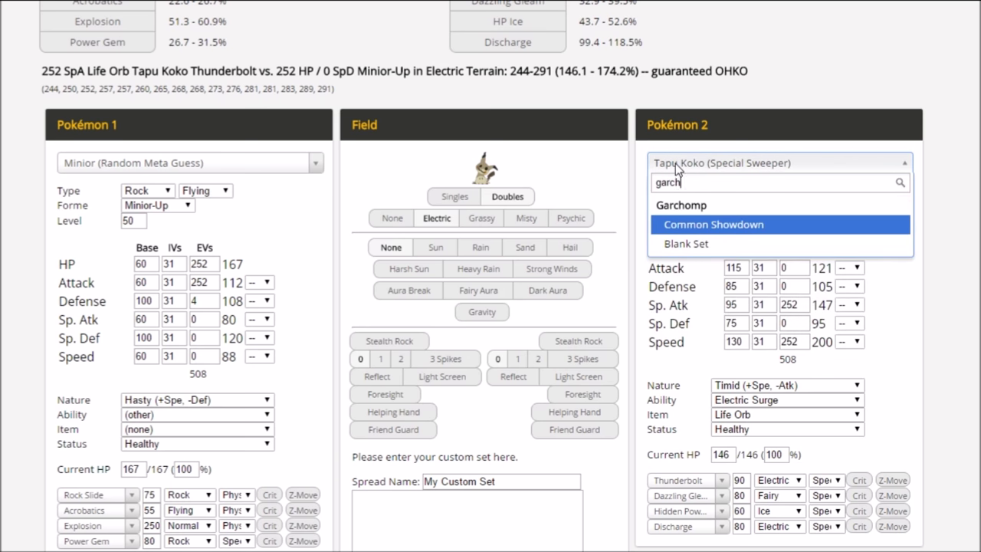
{"action": "left_click", "coordinate": [688, 223]}
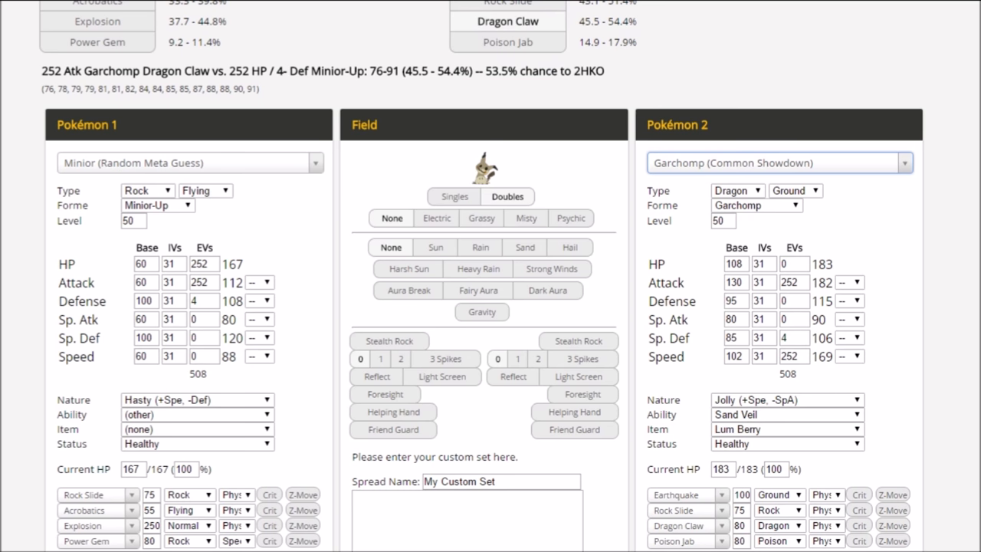
Step: Give Minior-Up a +2 Attack boost and set its base Attack to 100
{"action": "left_click", "coordinate": [261, 283]}
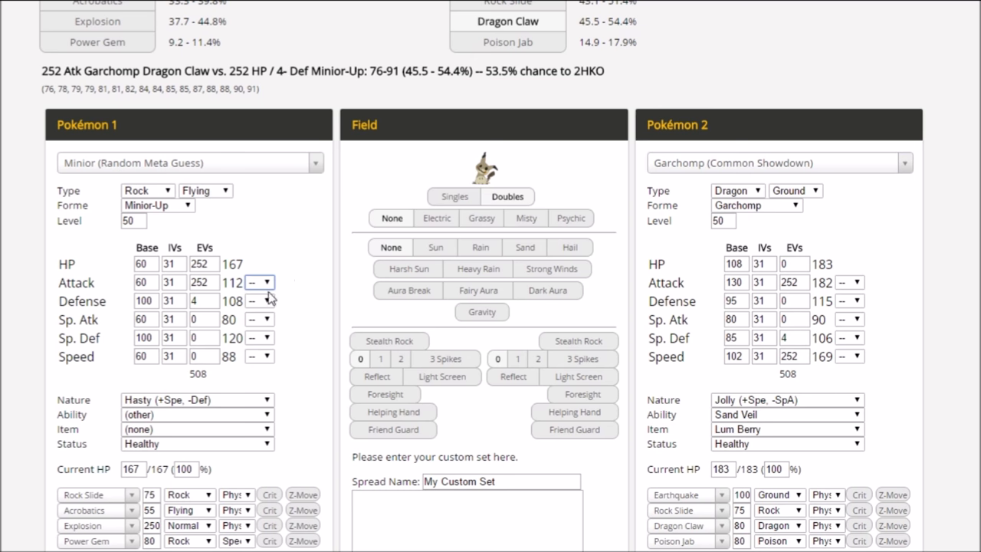
{"action": "left_click", "coordinate": [264, 351]}
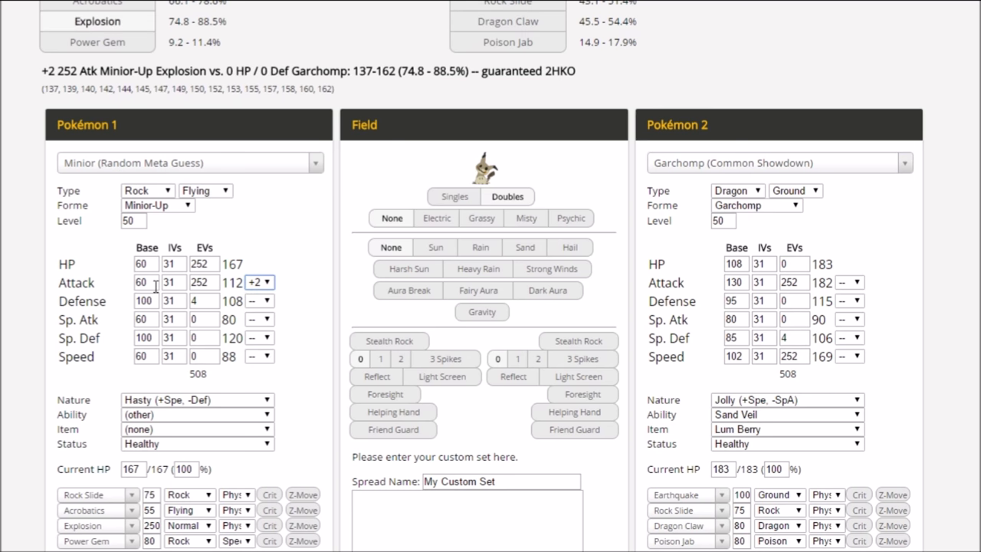
{"action": "double_click", "coordinate": [155, 286]}
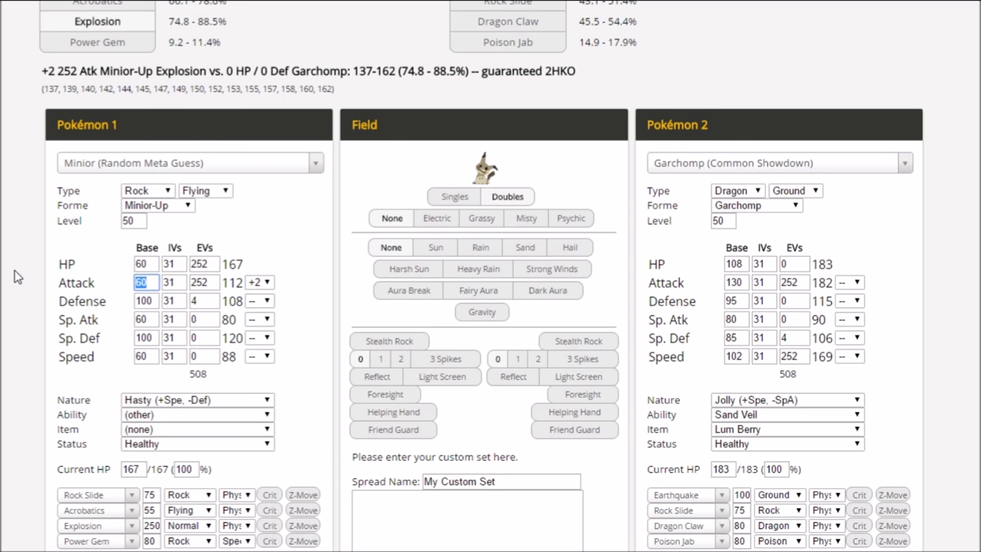
{"action": "type", "text": "100"}
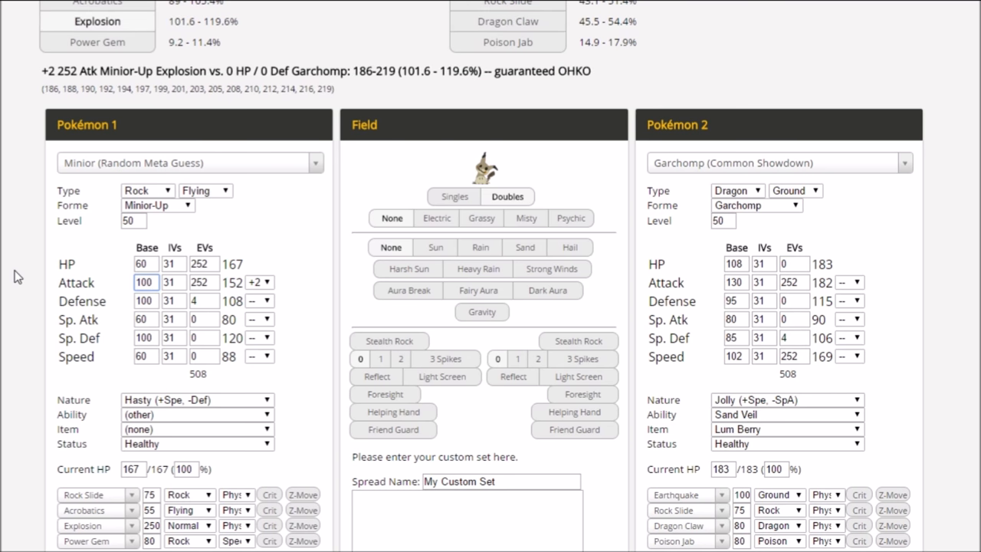
Step: Change Minior-Up's nature to Adamant and show the detailed Acrobatics damage against Garchomp
{"action": "left_click", "coordinate": [130, 7]}
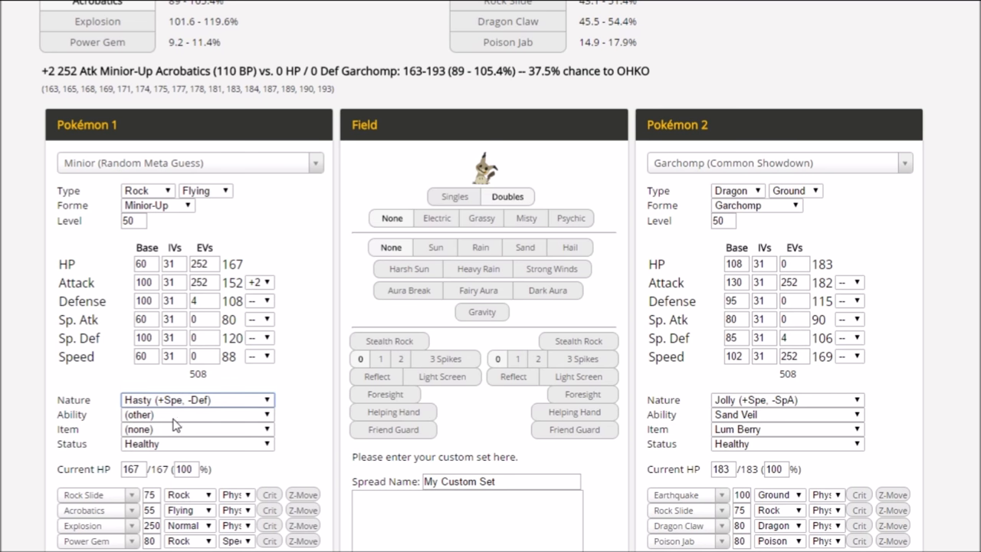
{"action": "key", "text": "a"}
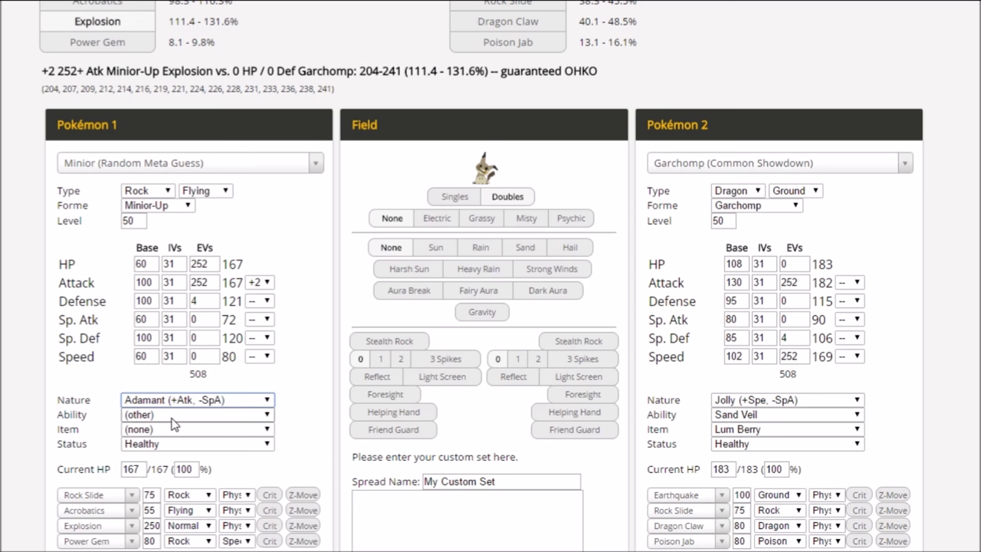
{"action": "left_click", "coordinate": [122, 3]}
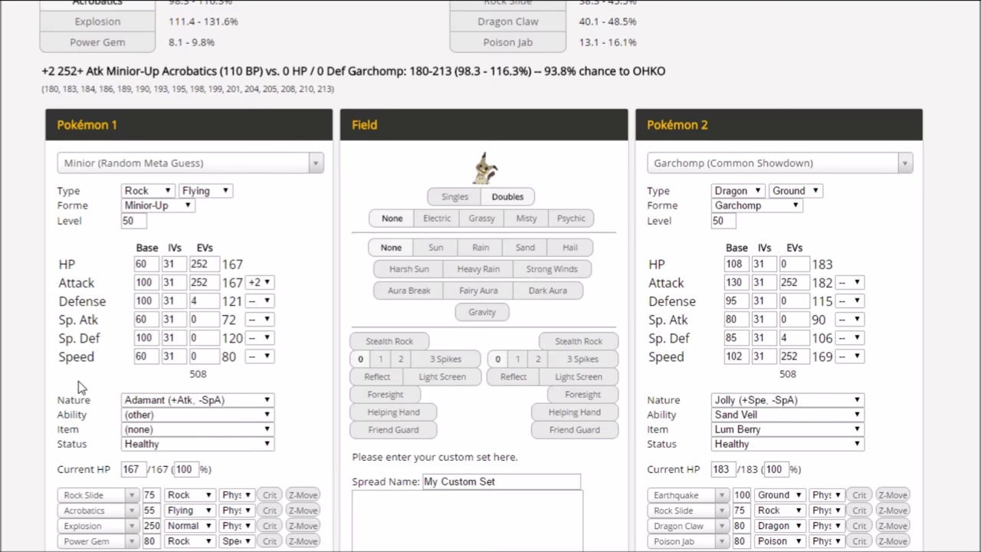
Step: Load Tapu Lele's Random Meta Guess set as the opponent and give it Choice Specs
{"action": "scroll", "coordinate": [78, 381], "scroll_direction": "up", "scroll_amount": 1}
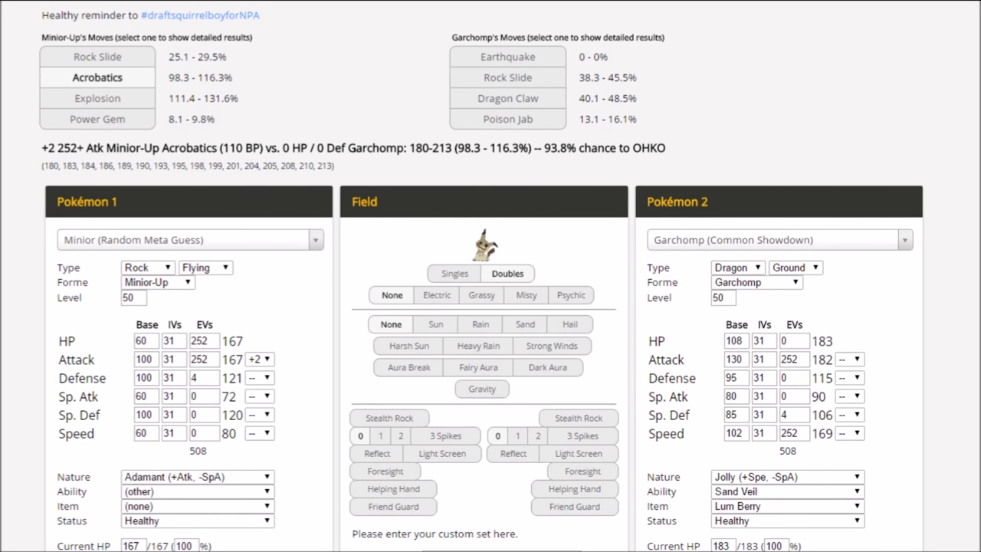
{"action": "left_click", "coordinate": [765, 242]}
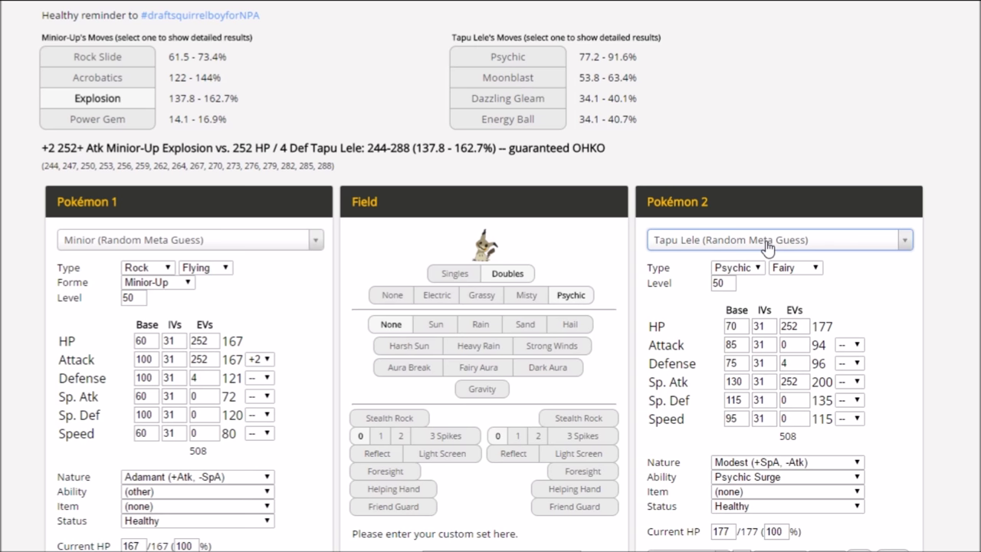
{"action": "left_click", "coordinate": [769, 491]}
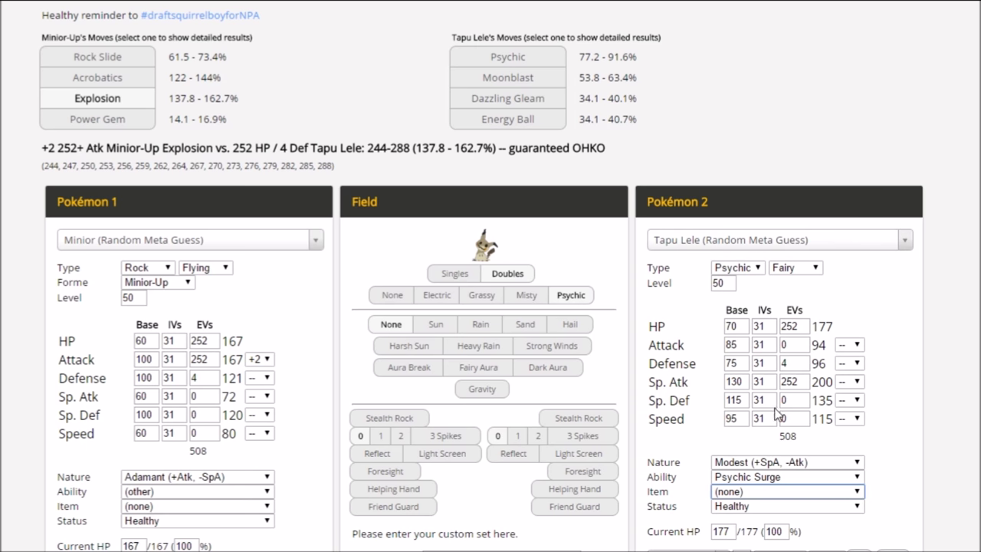
{"action": "type", "text": "choice specs"}
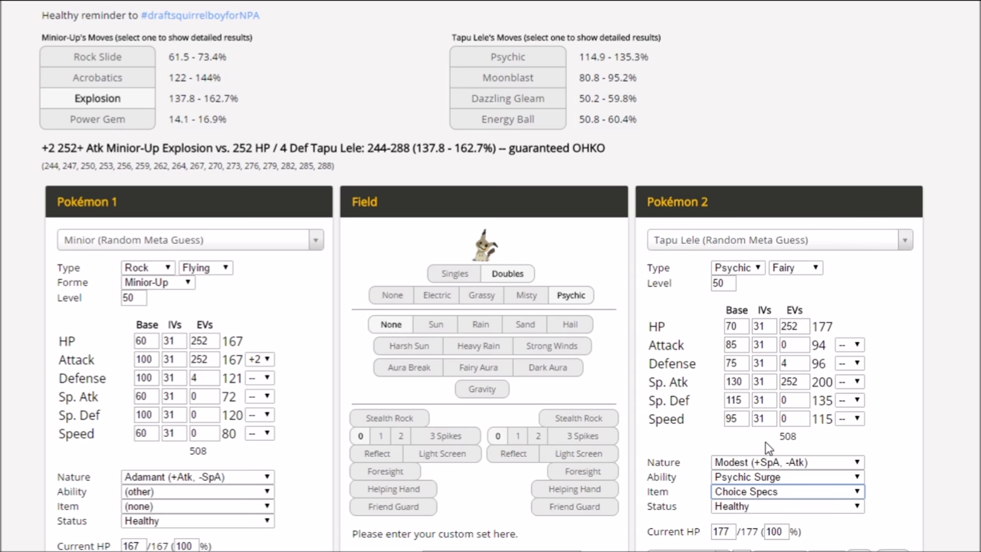